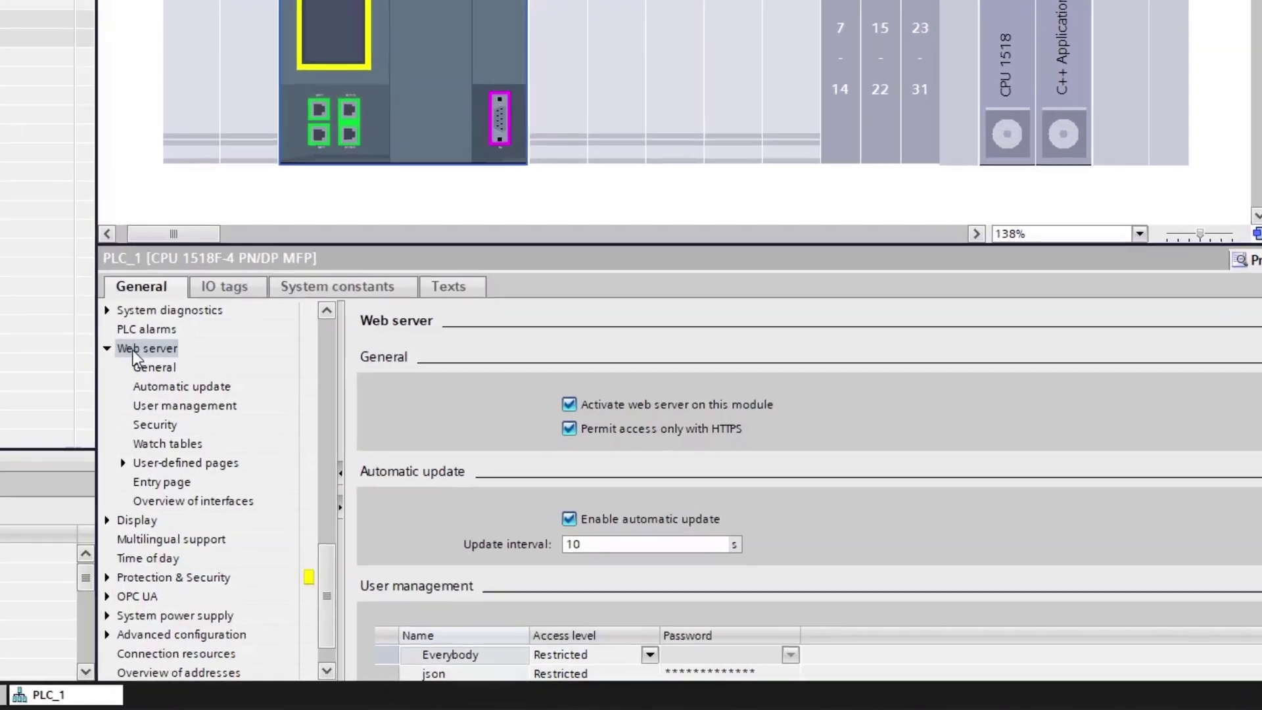
Step: Review the json web user's access level permissions in the web server user management
{"action": "left_click", "coordinate": [138, 348]}
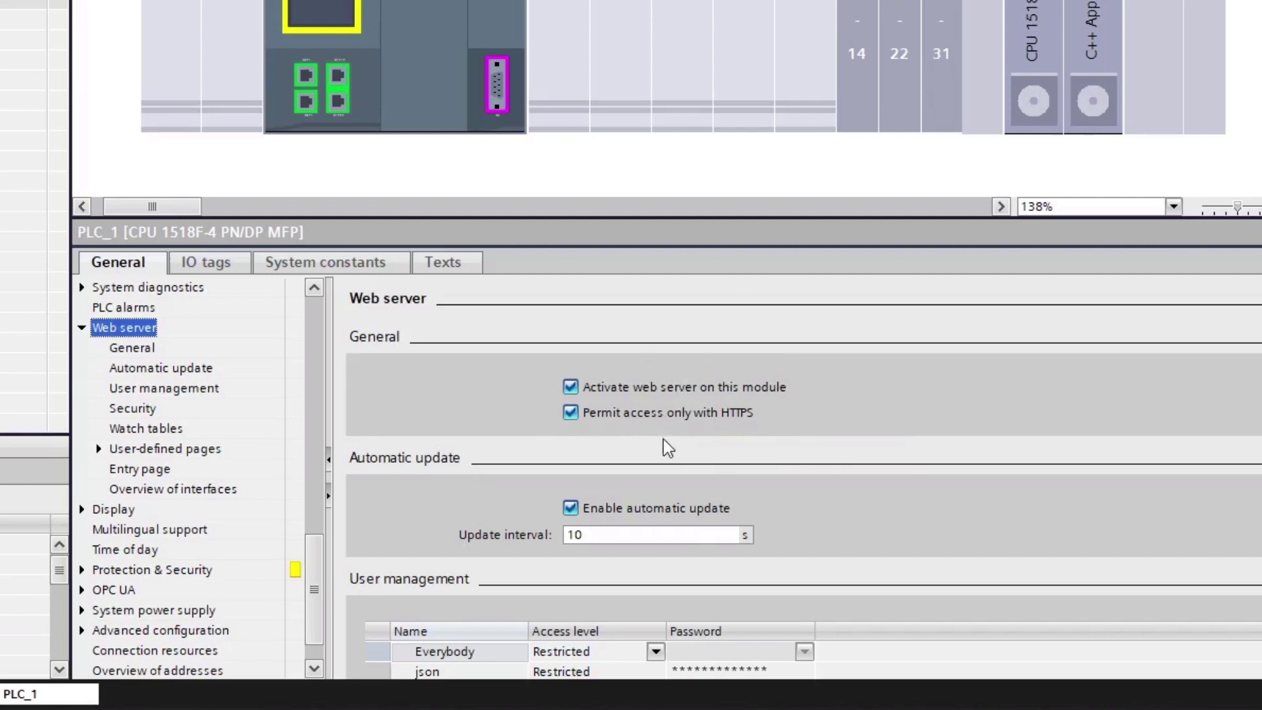
{"action": "scroll", "coordinate": [803, 471], "scroll_direction": "down", "scroll_amount": 5}
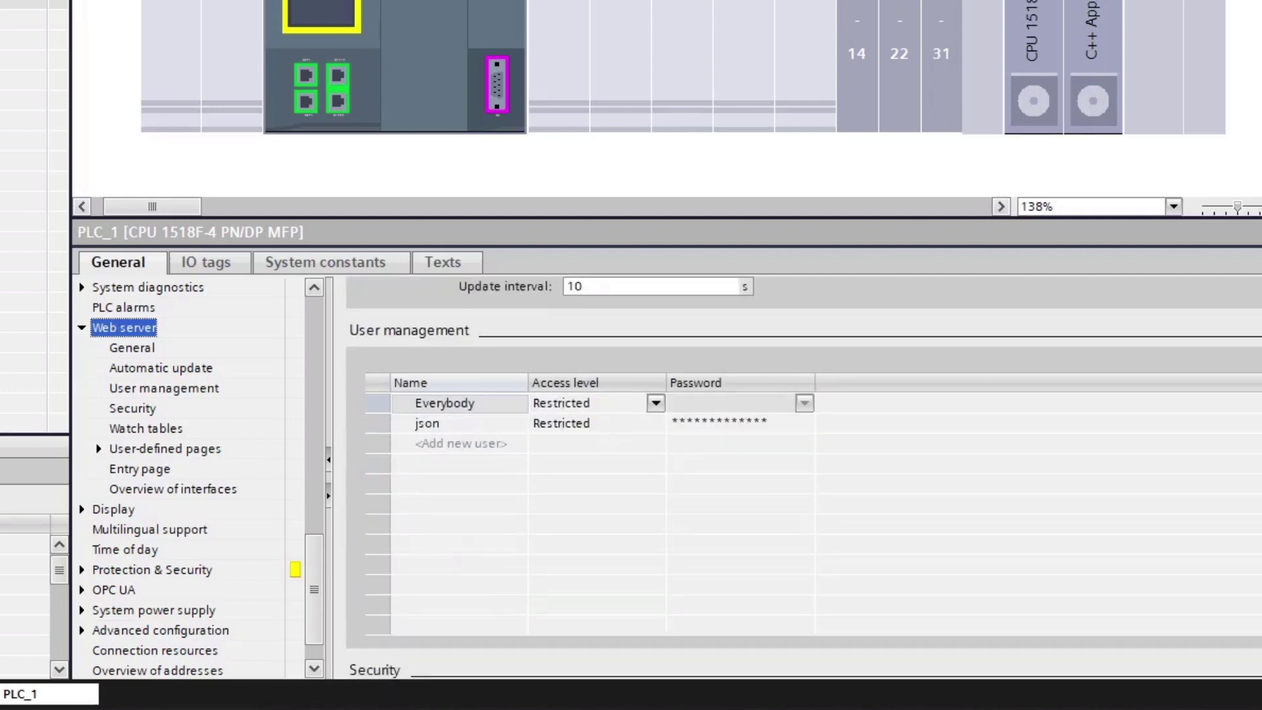
{"action": "scroll", "coordinate": [759, 325], "scroll_direction": "down", "scroll_amount": 1}
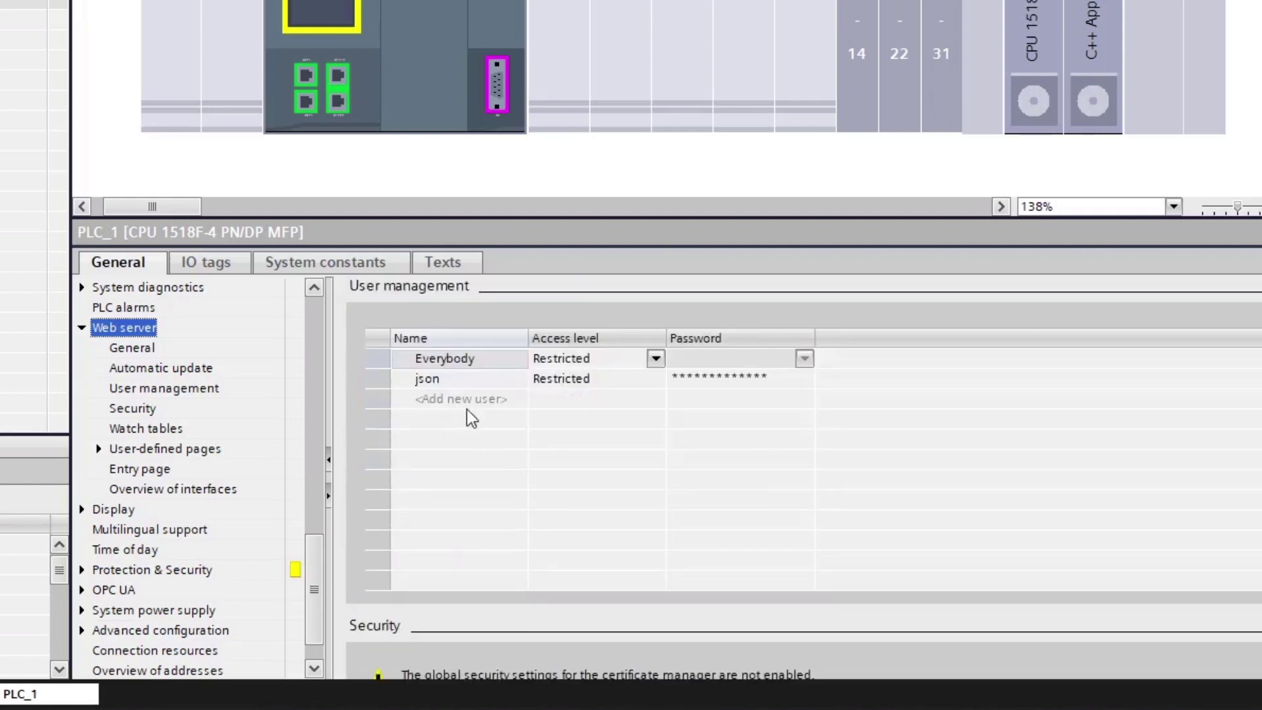
{"action": "left_click", "coordinate": [436, 386]}
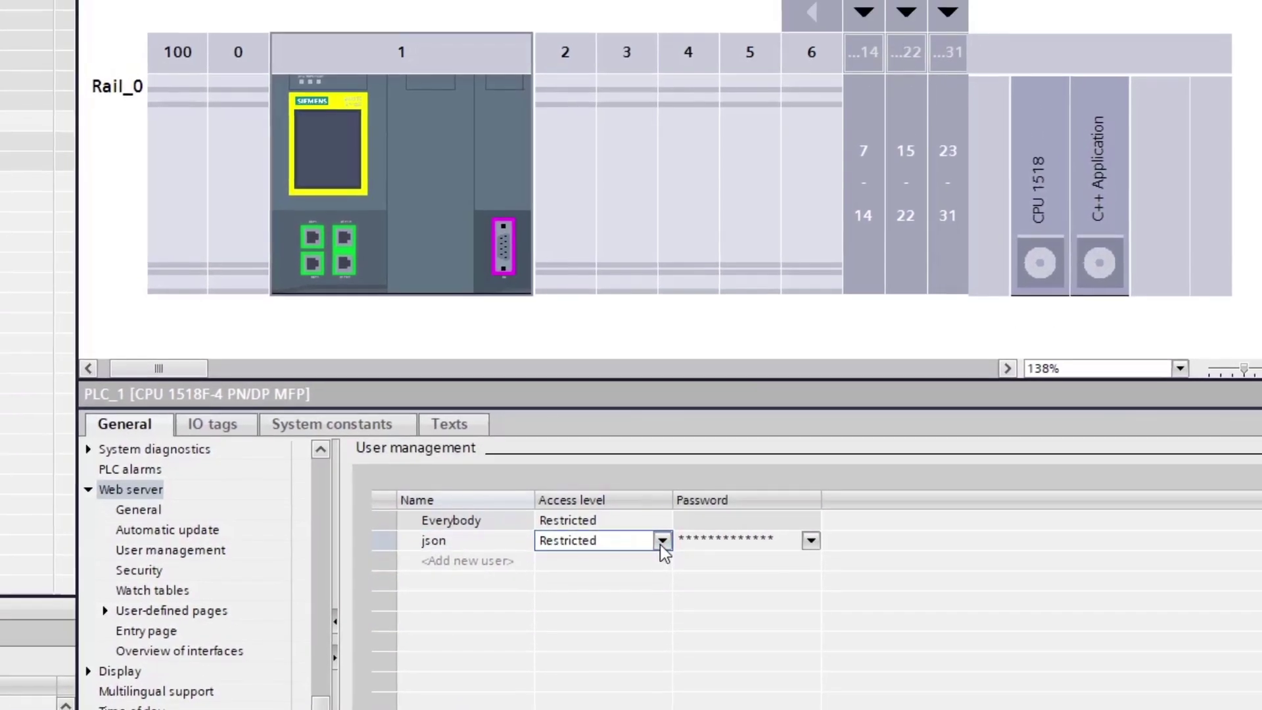
{"action": "left_click", "coordinate": [656, 380]}
{"action": "left_click", "coordinate": [662, 540]}
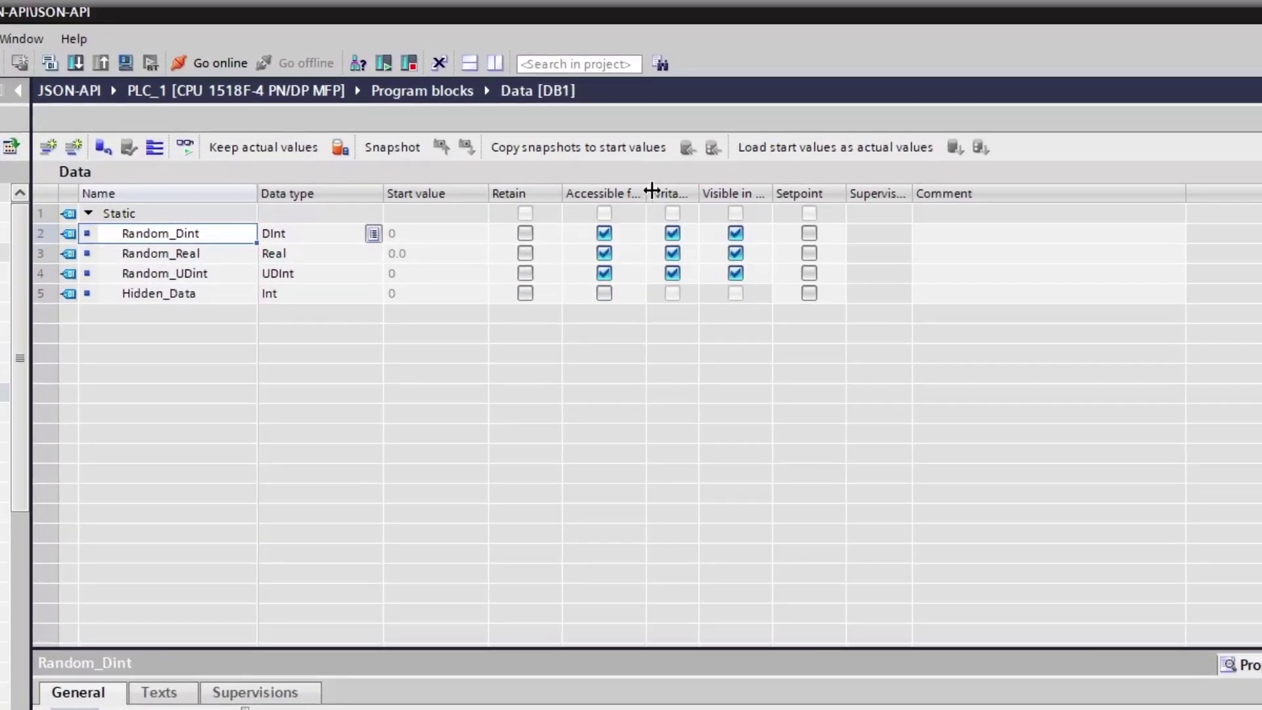
Step: Widen the Accessible, Writable and Visible in HMI engineering columns, then select the Hidden_Data tag
{"action": "left_click_drag", "start_coordinate": [651, 190], "coordinate": [814, 192]}
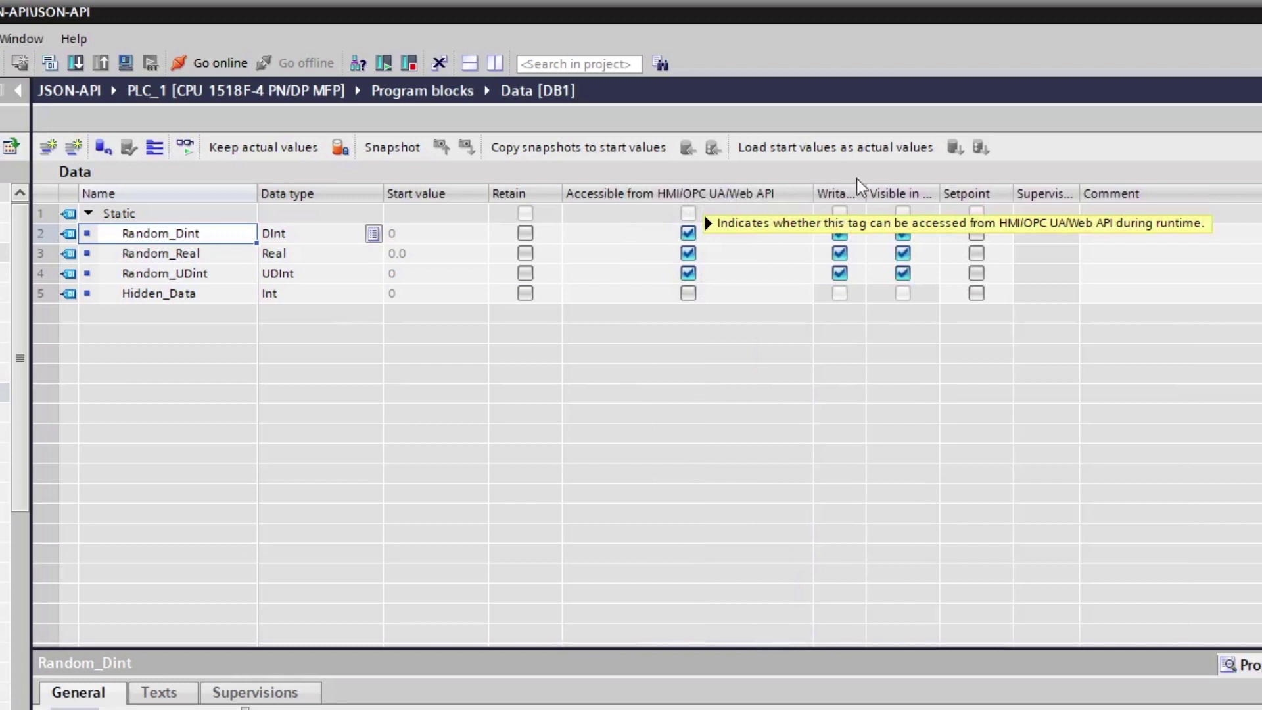
{"action": "left_click_drag", "start_coordinate": [866, 190], "coordinate": [1058, 191]}
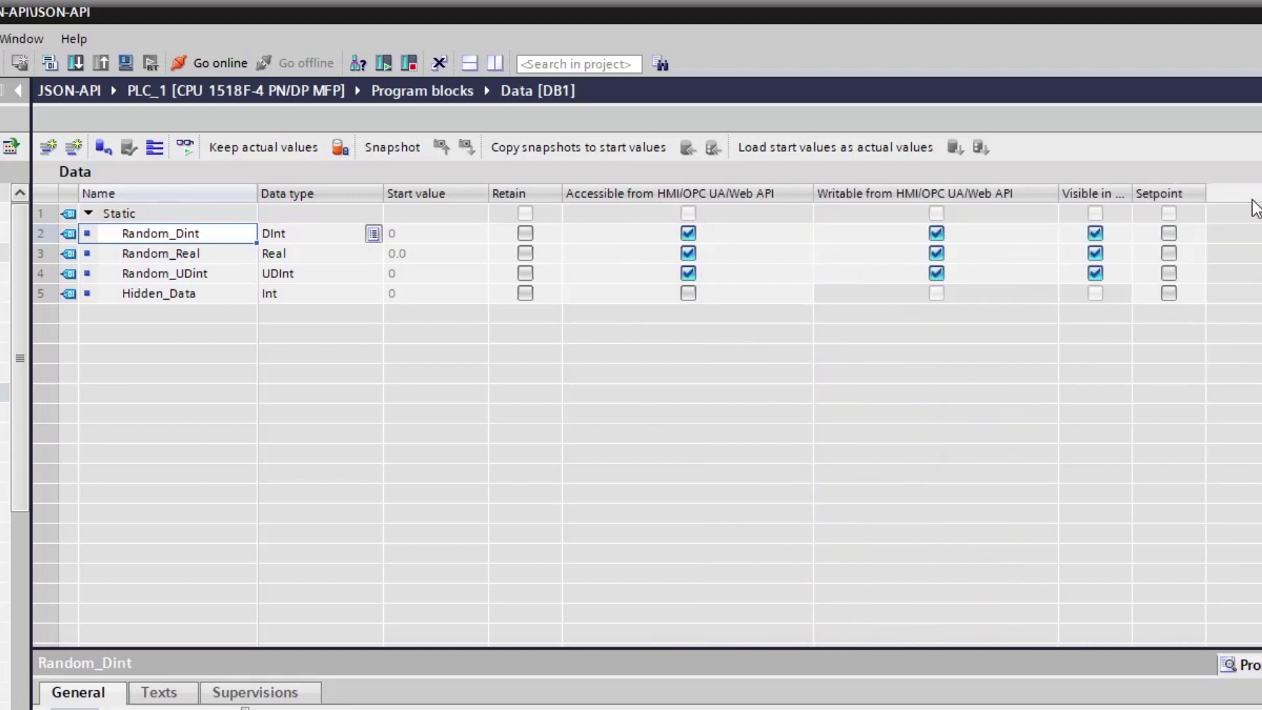
{"action": "mouse_move", "coordinate": [1249, 198]}
{"action": "left_mouse_down"}
{"action": "mouse_move", "coordinate": [1130, 197]}
{"action": "mouse_move", "coordinate": [1228, 191]}
{"action": "mouse_move", "coordinate": [1257, 204]}
{"action": "left_mouse_up"}
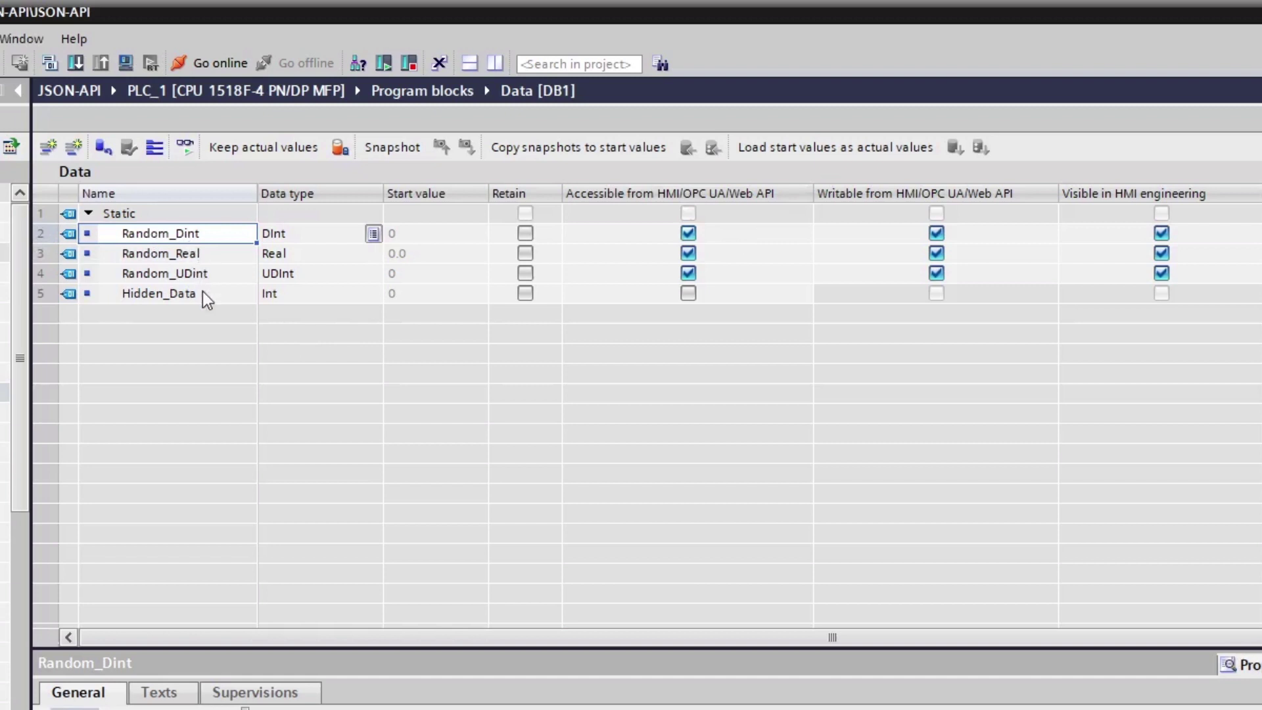
{"action": "left_click", "coordinate": [45, 294]}
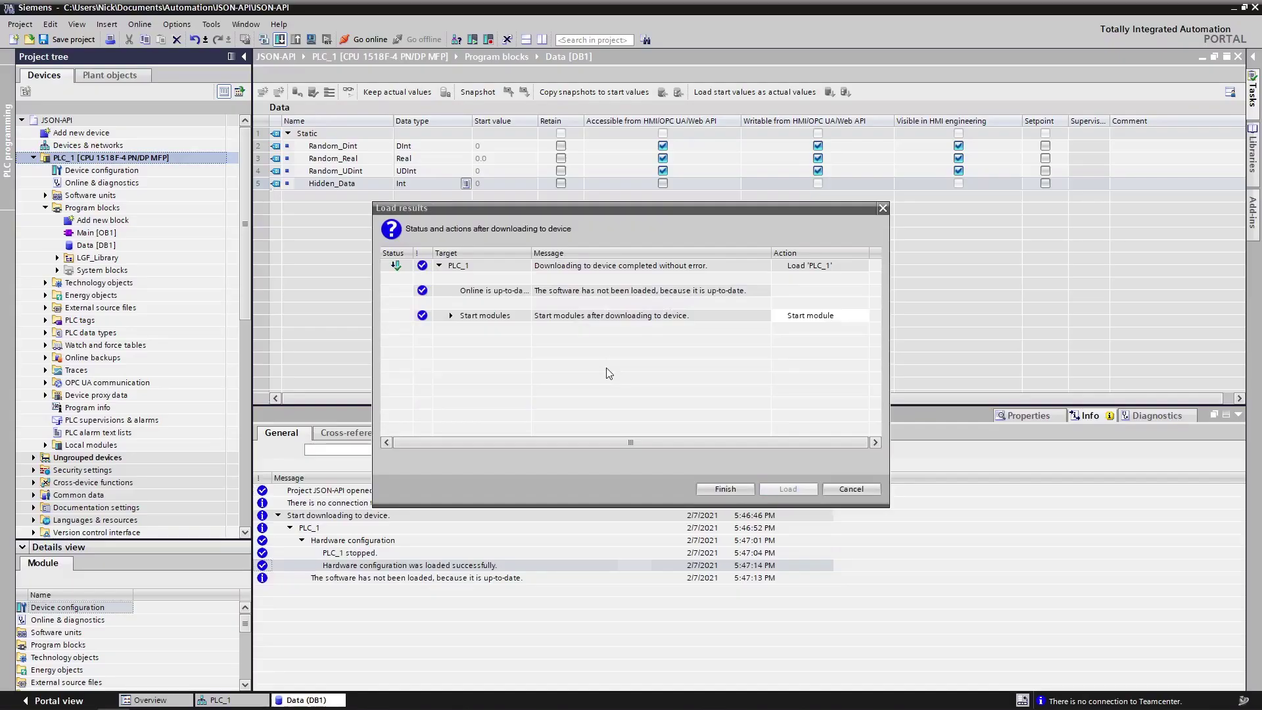
Step: Finish the configuration download to PLC_1 in the Load results dialog
{"action": "left_click", "coordinate": [722, 490]}
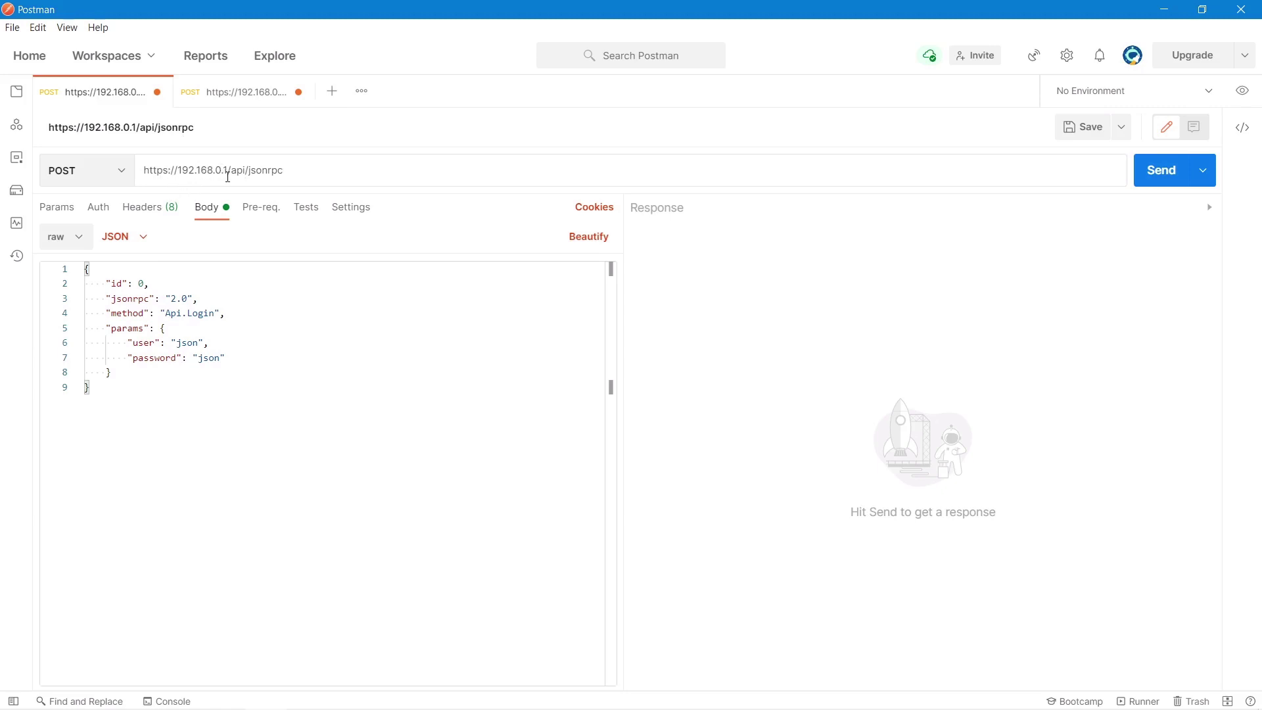
Step: Send the Api.Login POST request to the PLC's /api/jsonrpc endpoint
{"action": "left_click_drag", "start_coordinate": [228, 172], "coordinate": [297, 186]}
{"action": "left_click", "coordinate": [308, 176]}
{"action": "left_click", "coordinate": [1172, 182]}
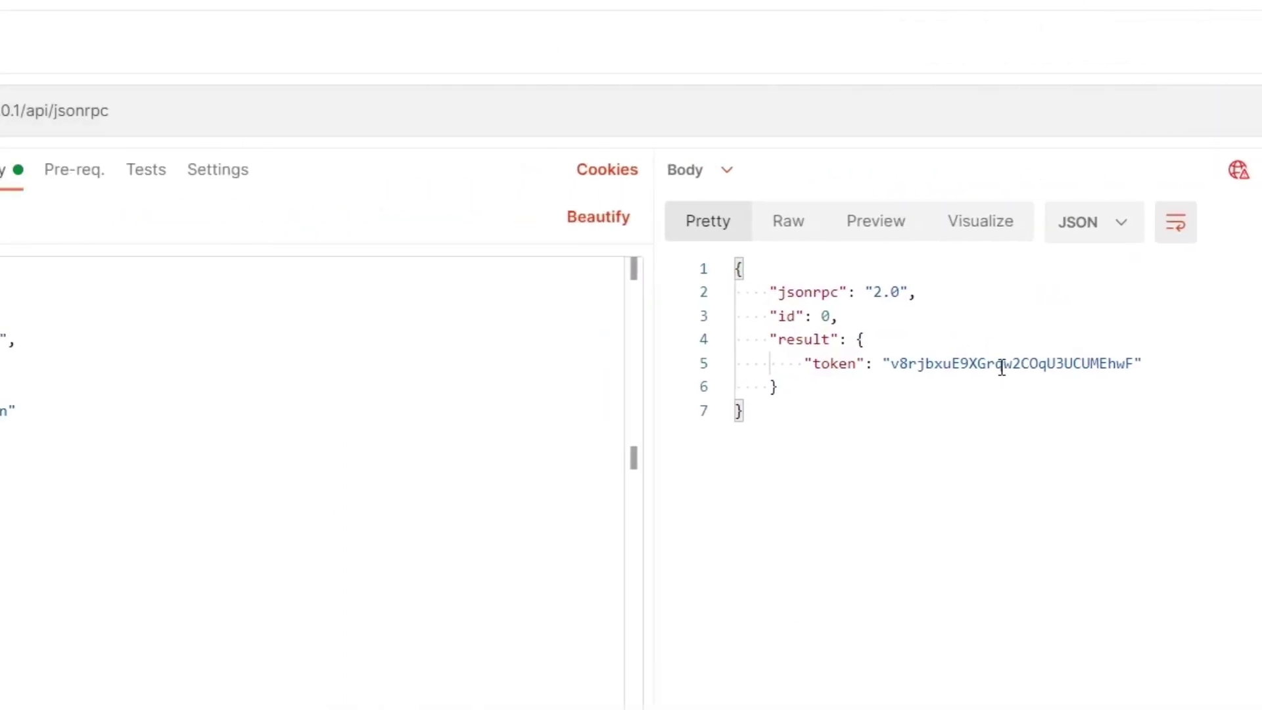
Step: Review the Api.Login method and credential parameters, then copy the returned token from the response
{"action": "left_click", "coordinate": [621, 455]}
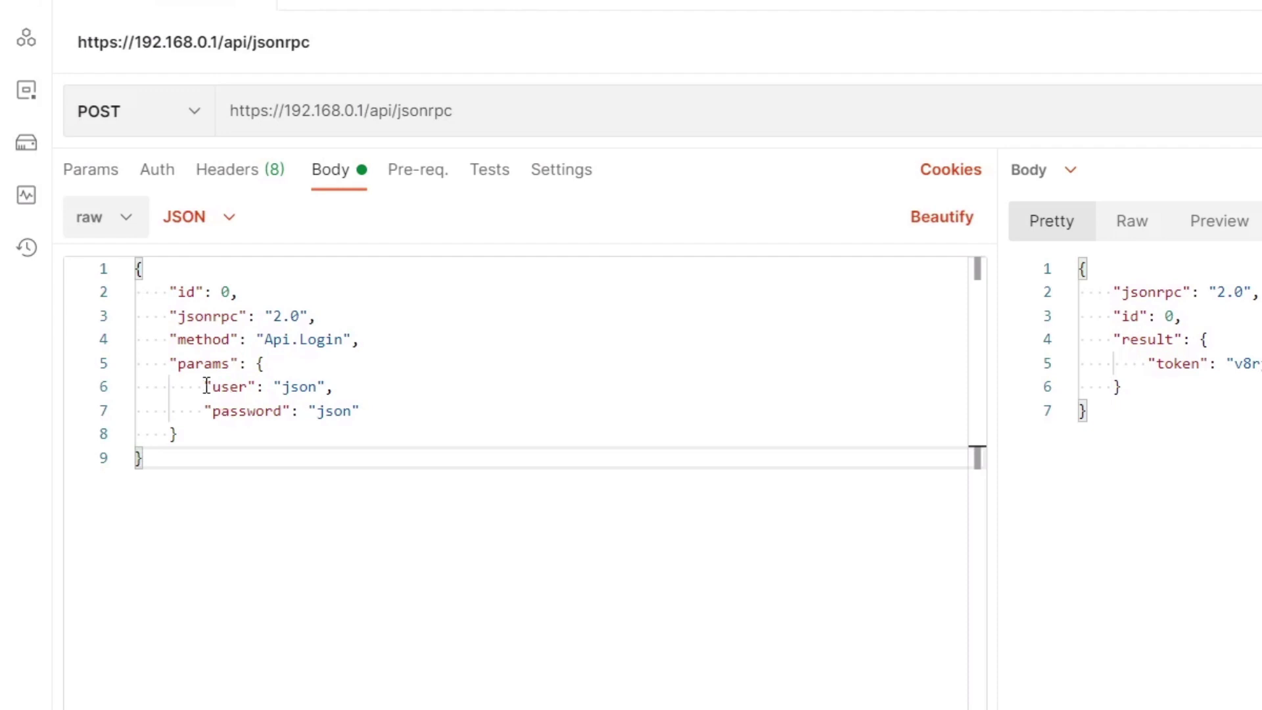
{"action": "left_click", "coordinate": [170, 342]}
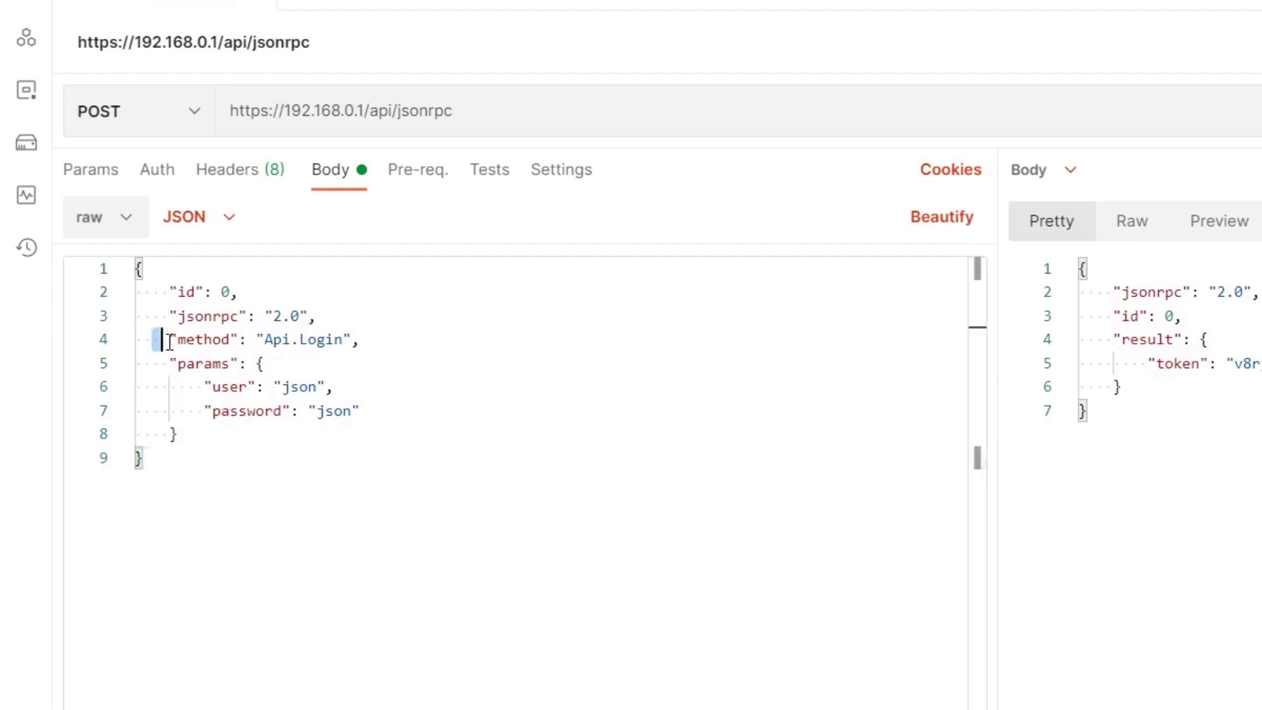
{"action": "left_click_drag", "start_coordinate": [170, 342], "coordinate": [416, 347]}
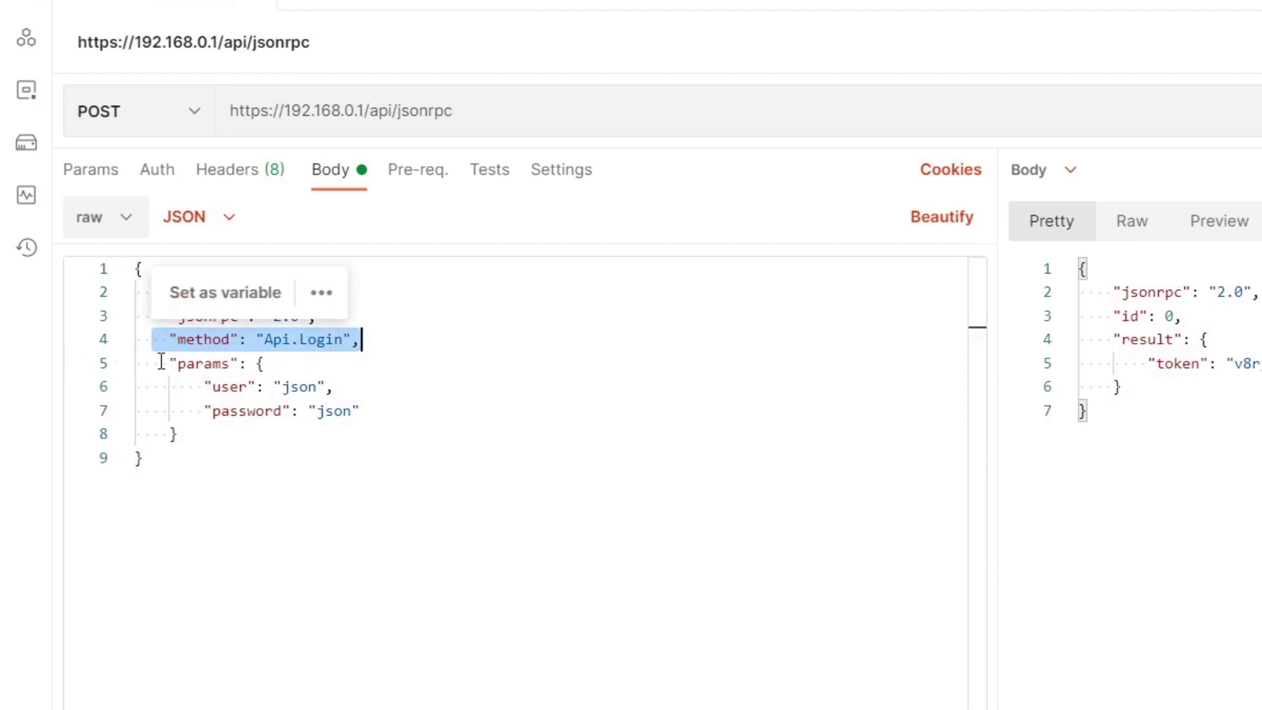
{"action": "left_click_drag", "start_coordinate": [161, 361], "coordinate": [274, 431]}
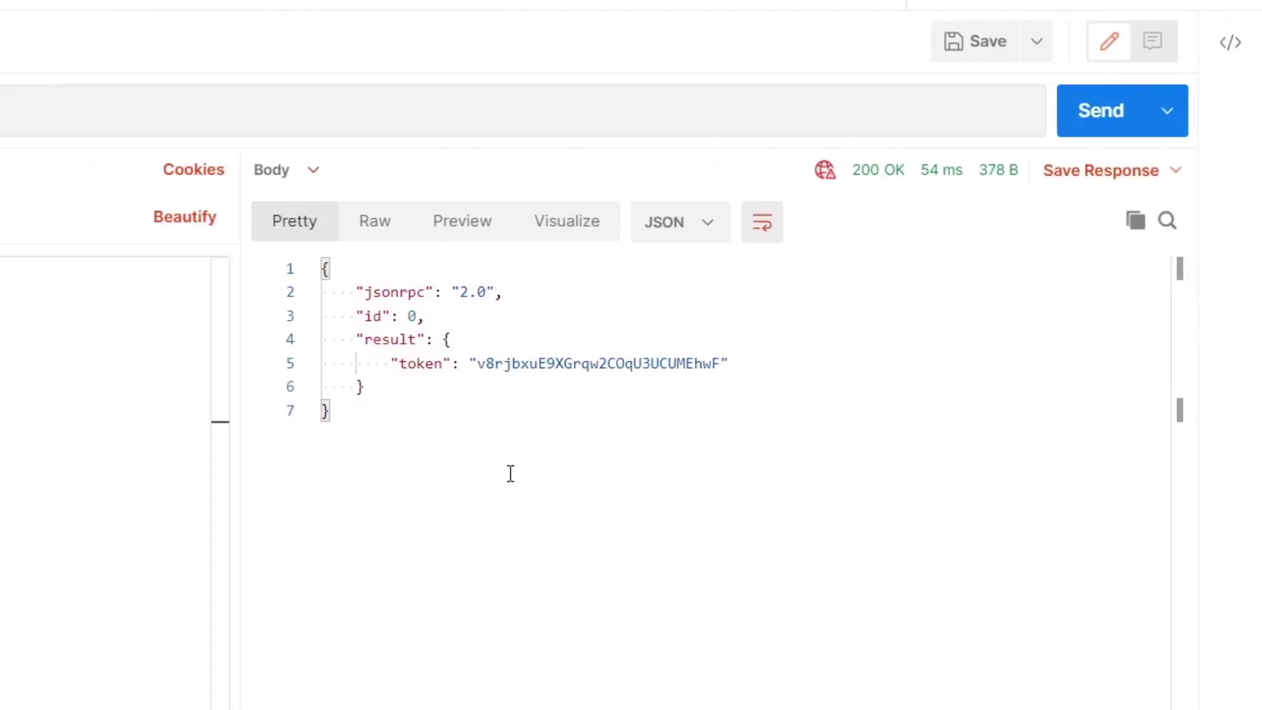
{"action": "left_click", "coordinate": [511, 473]}
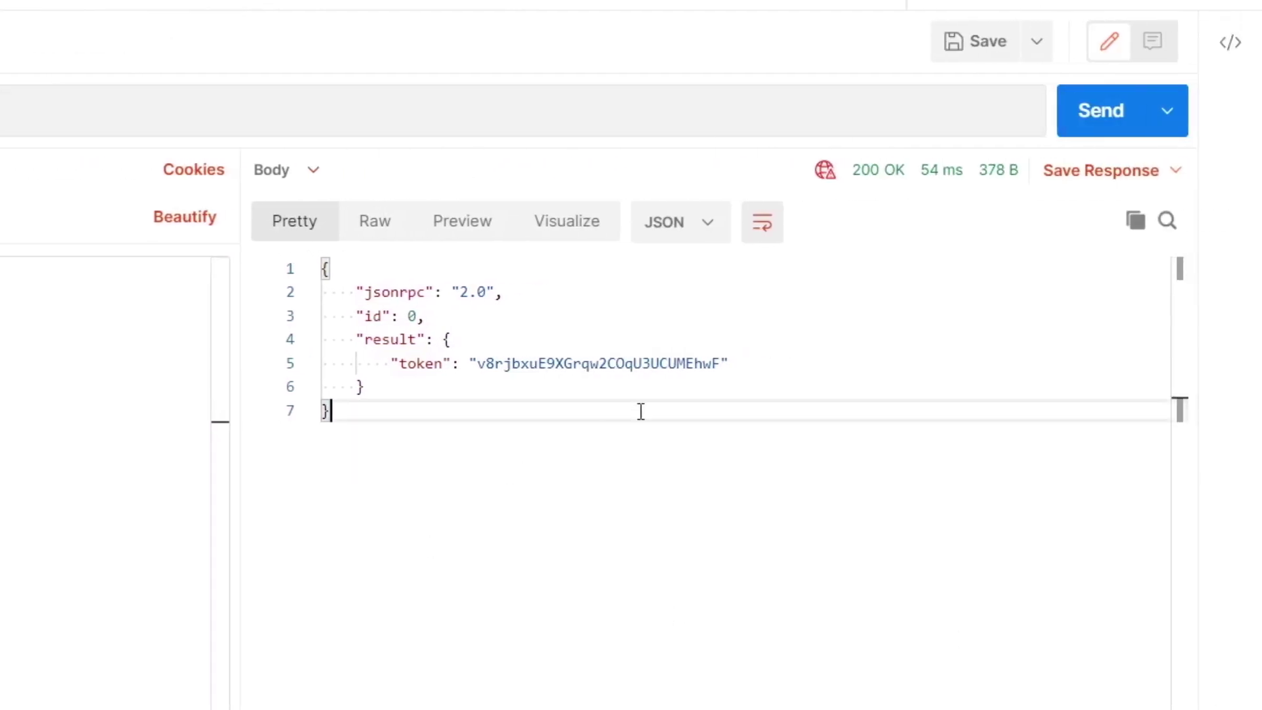
{"action": "double_click", "coordinate": [618, 365]}
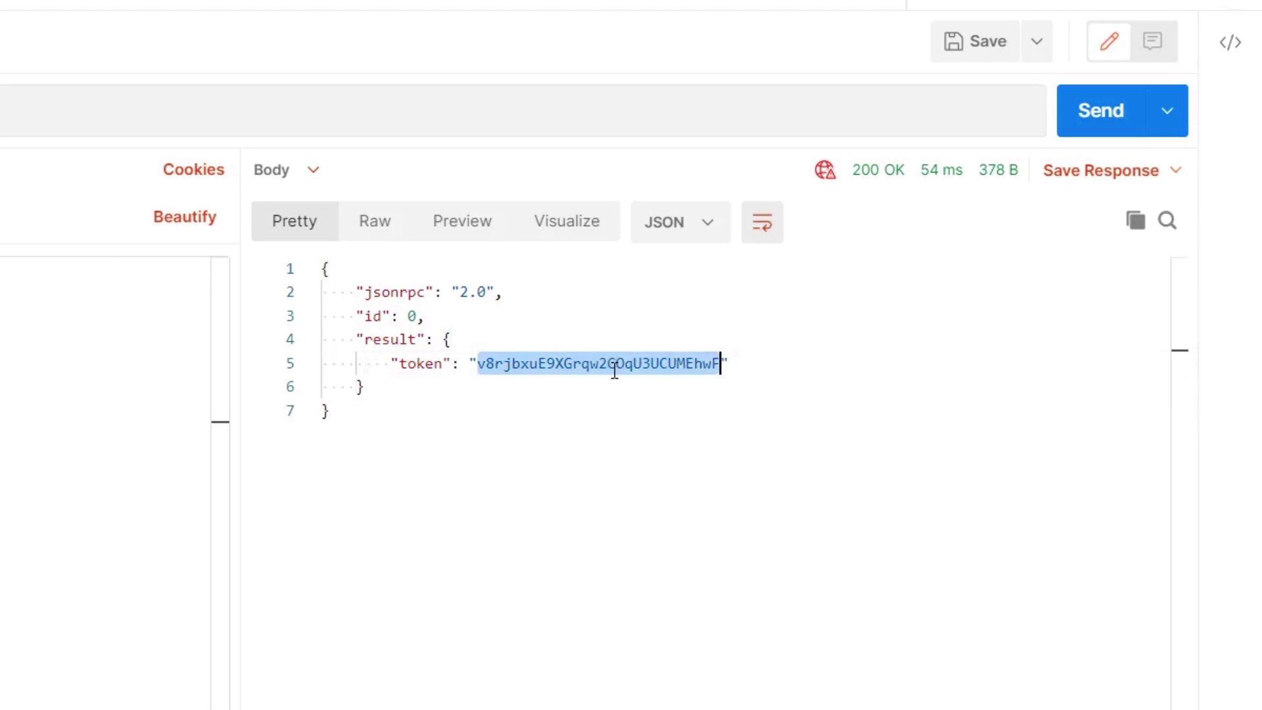
{"action": "right_click", "coordinate": [664, 368]}
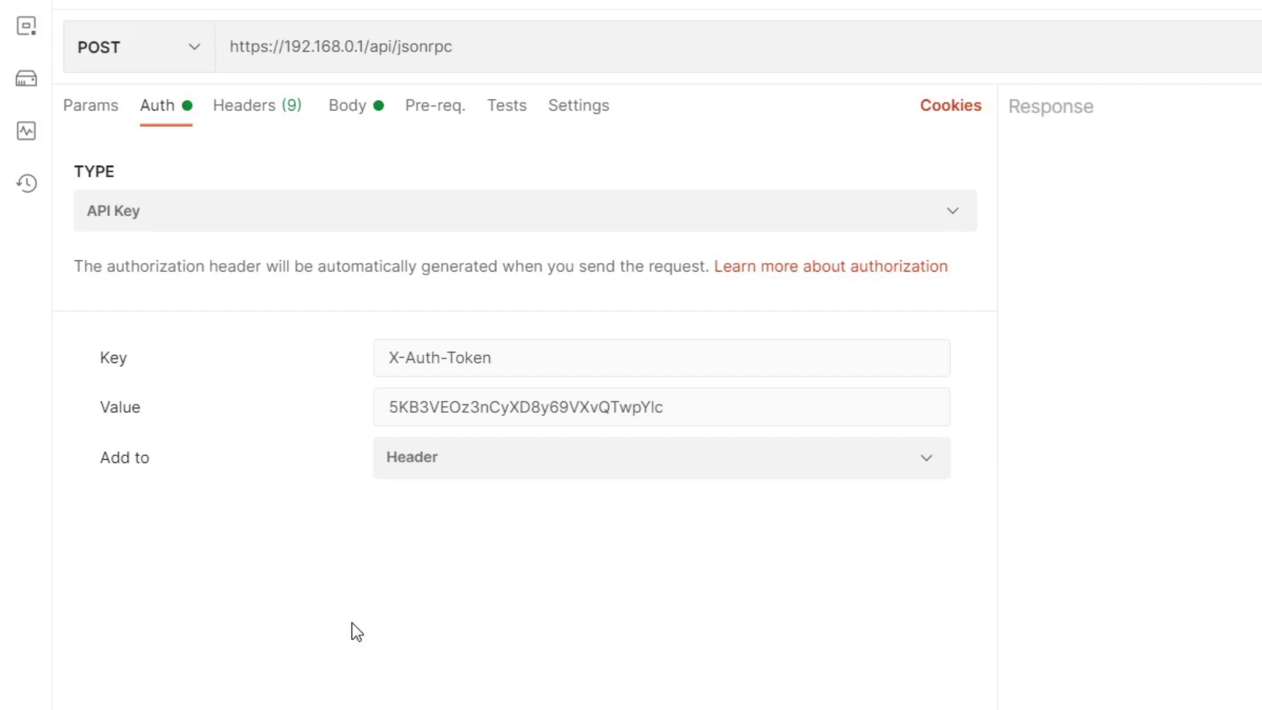
Step: Review the batch request body: the stored token, PlcProgram.Read method line and Random_Dint variable
{"action": "left_click_drag", "start_coordinate": [719, 410], "coordinate": [85, 406]}
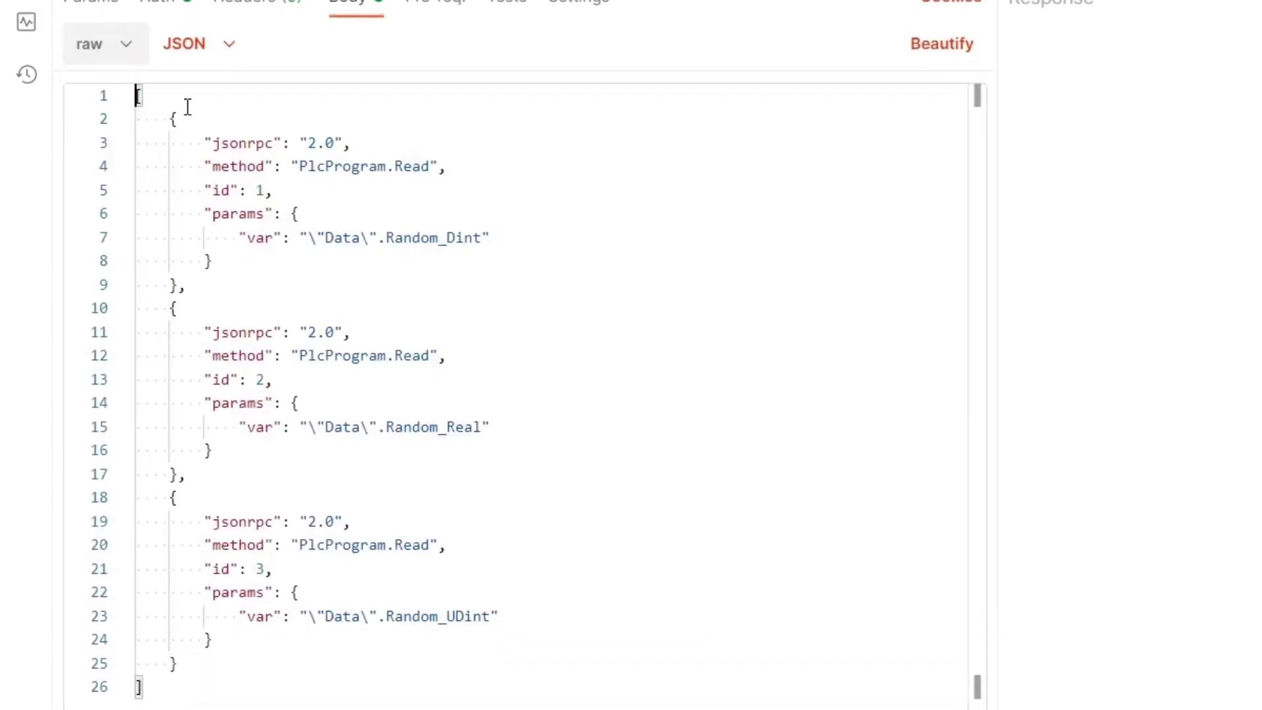
{"action": "left_click_drag", "start_coordinate": [138, 261], "coordinate": [136, 687]}
{"action": "left_click", "coordinate": [470, 149]}
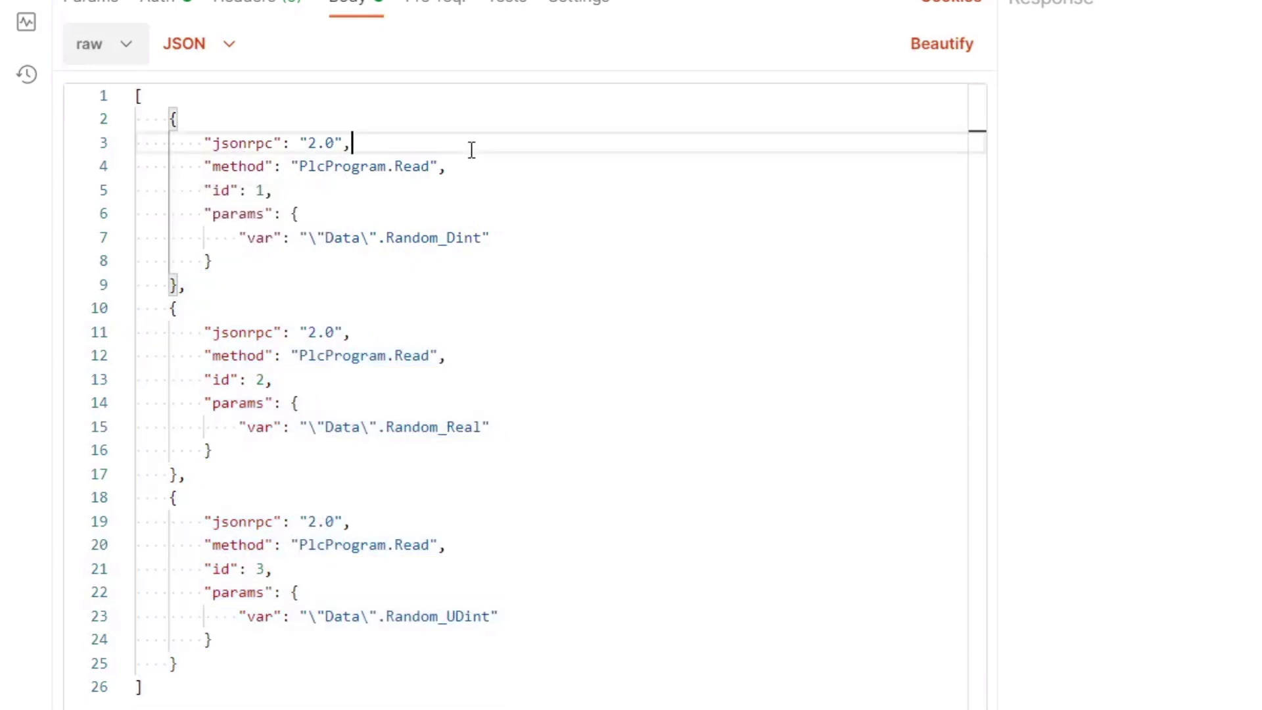
{"action": "left_click_drag", "start_coordinate": [190, 191], "coordinate": [329, 188]}
{"action": "left_click", "coordinate": [287, 184]}
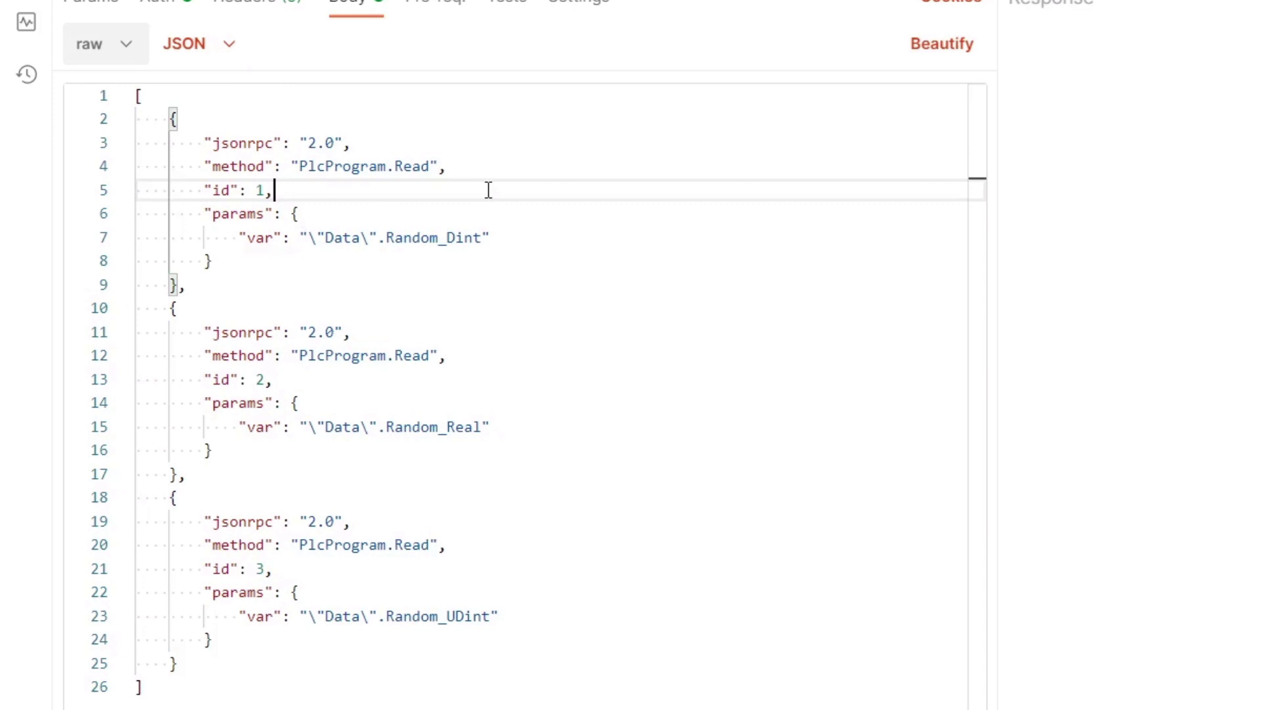
{"action": "left_click_drag", "start_coordinate": [178, 166], "coordinate": [532, 171]}
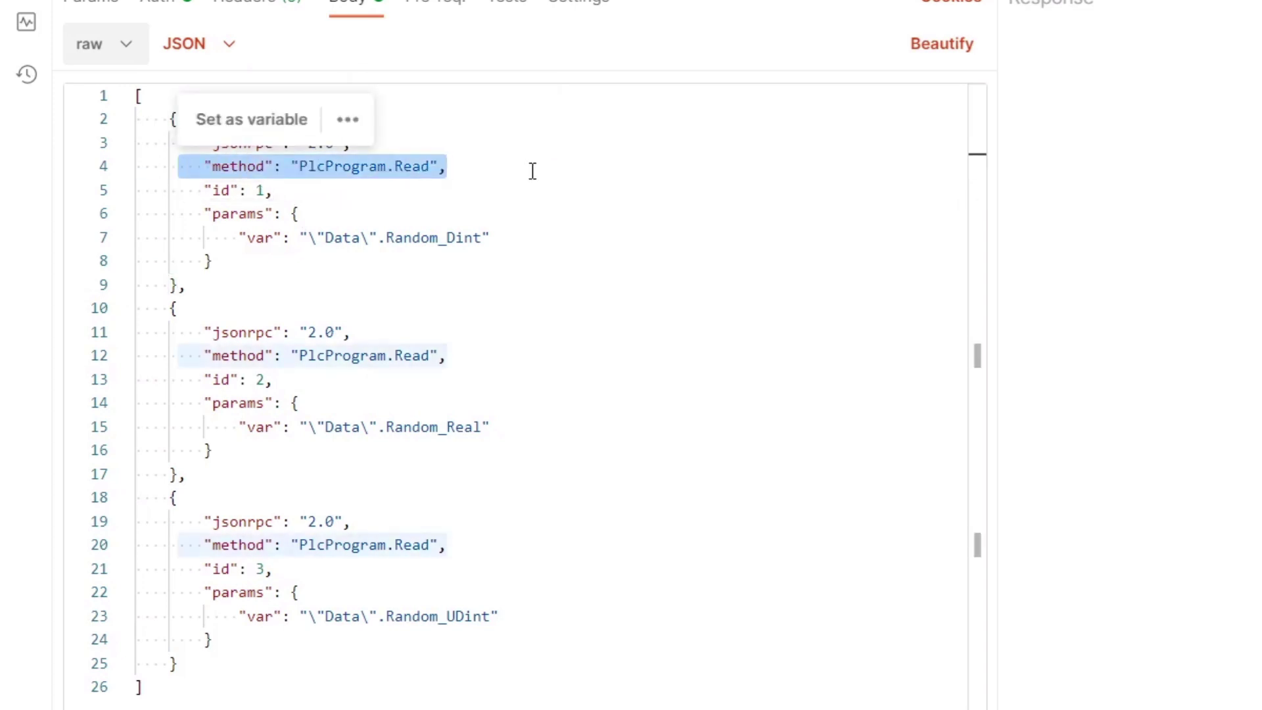
{"action": "left_click", "coordinate": [533, 171]}
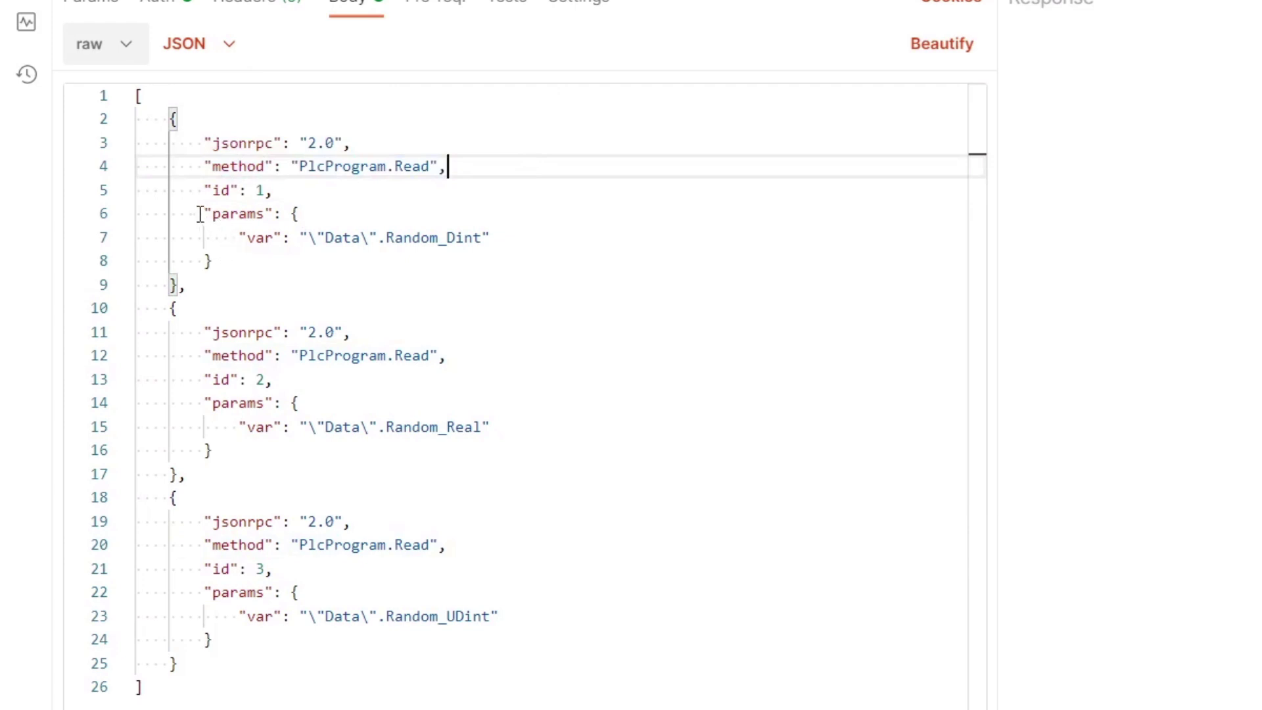
{"action": "left_click_drag", "start_coordinate": [229, 237], "coordinate": [530, 239]}
{"action": "left_click", "coordinate": [521, 240]}
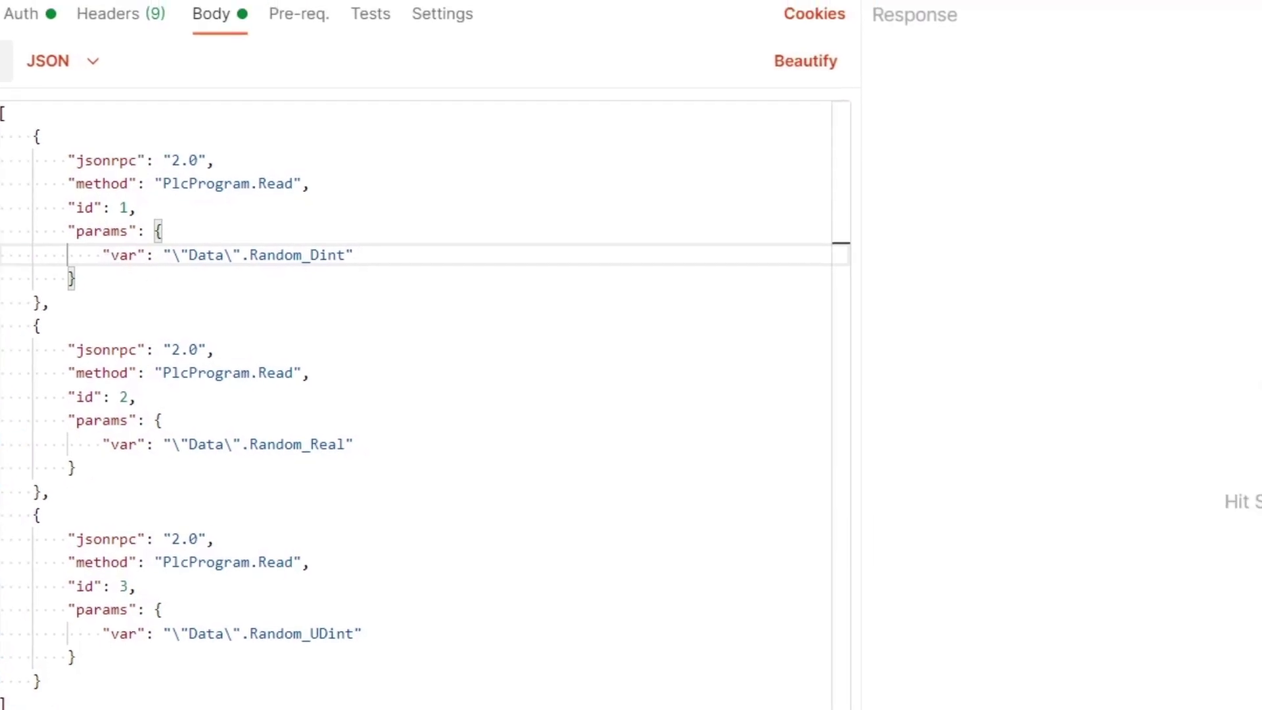
Step: Send the batch PlcProgram.Read request and resend it several times for fresh values
{"action": "left_click", "coordinate": [1152, 48]}
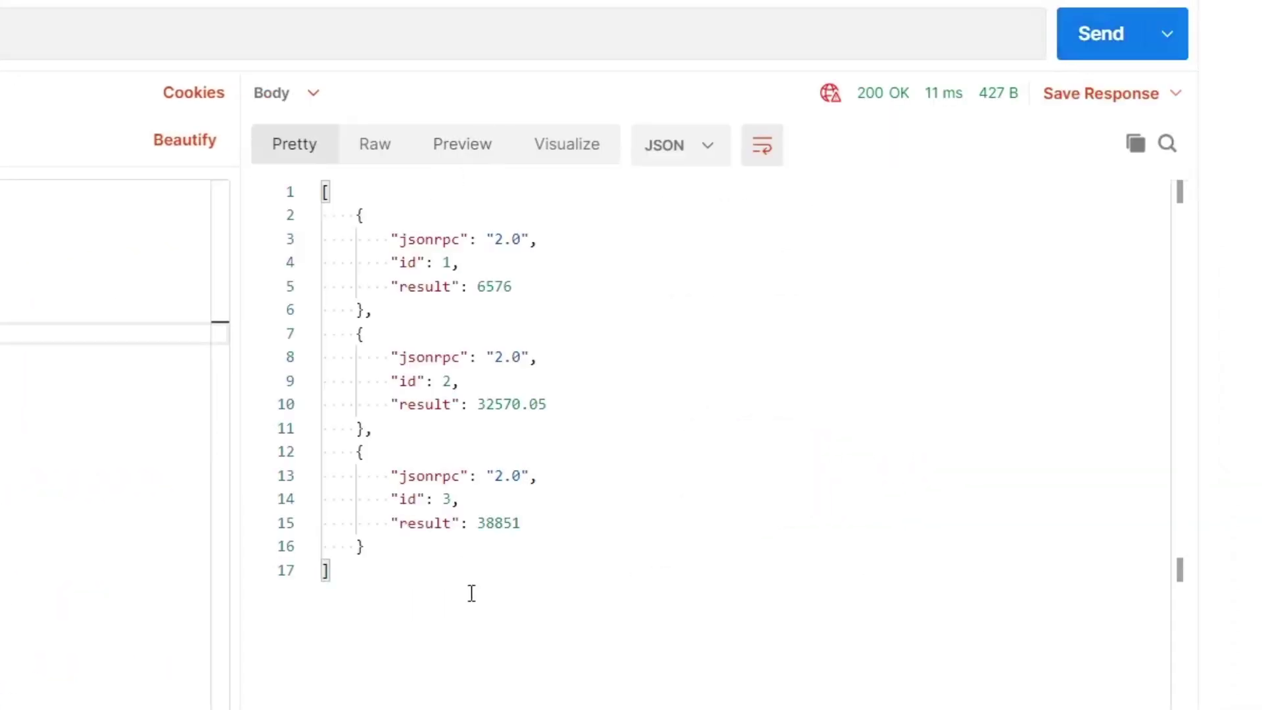
{"action": "left_click_drag", "start_coordinate": [368, 571], "coordinate": [283, 192]}
{"action": "left_click", "coordinate": [426, 587]}
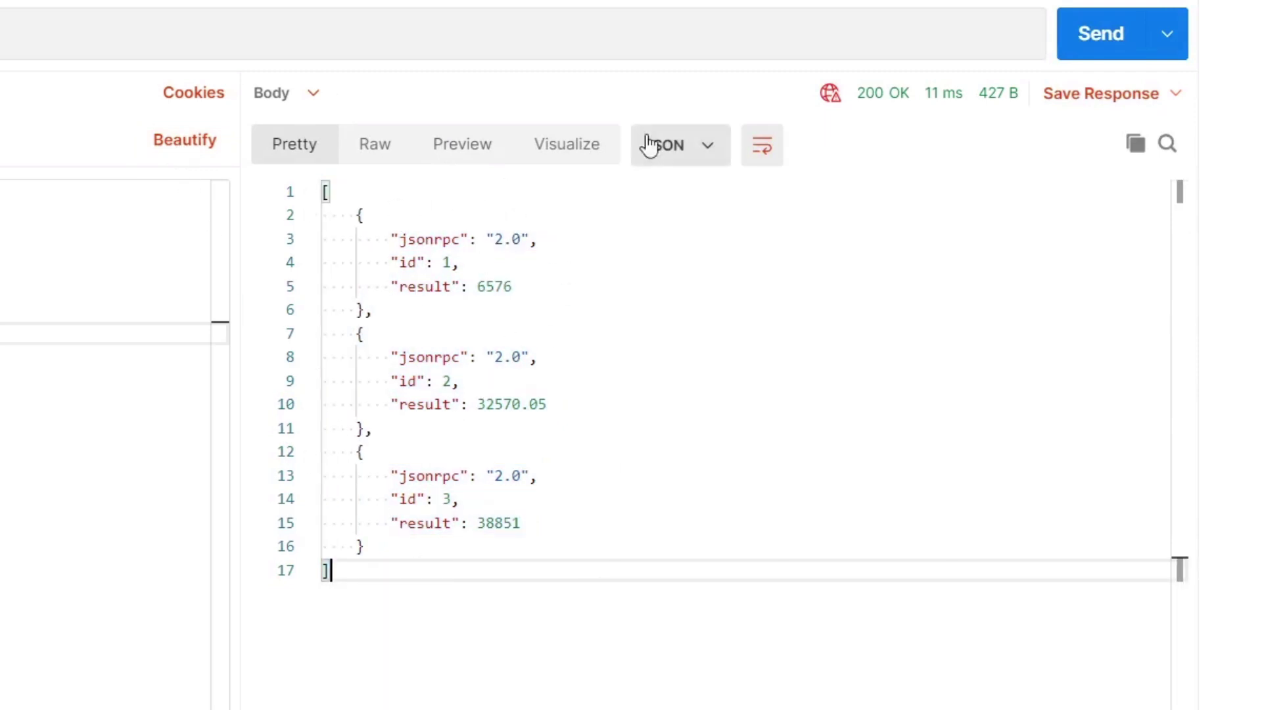
{"action": "left_click", "coordinate": [1088, 47]}
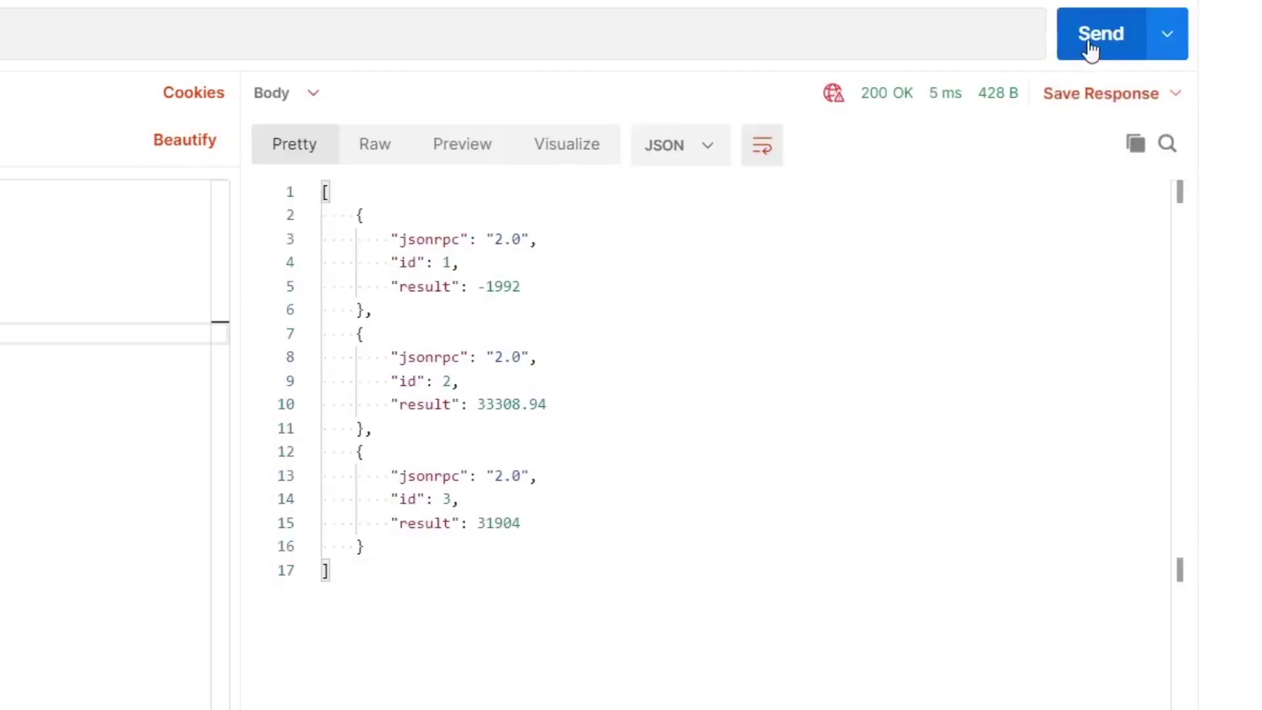
{"action": "left_click", "coordinate": [1095, 41]}
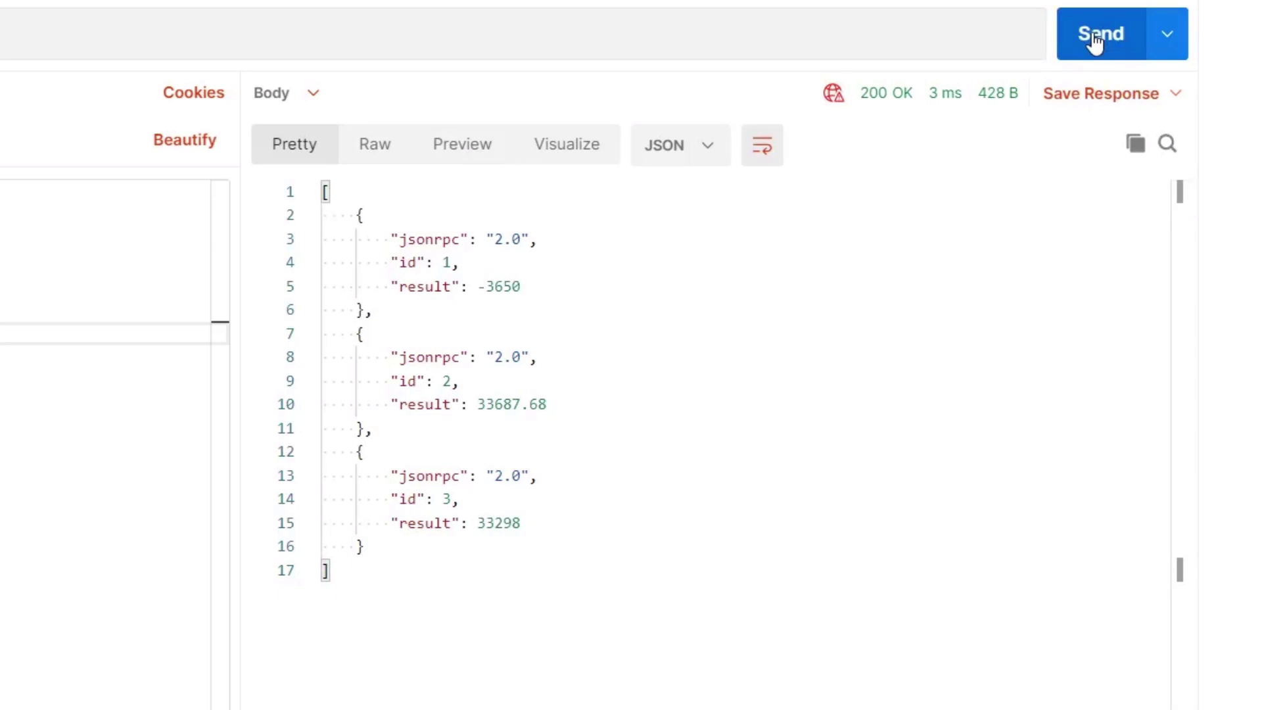
{"action": "left_click", "coordinate": [1095, 41]}
{"action": "left_click", "coordinate": [1094, 41]}
{"action": "left_click", "coordinate": [1094, 41]}
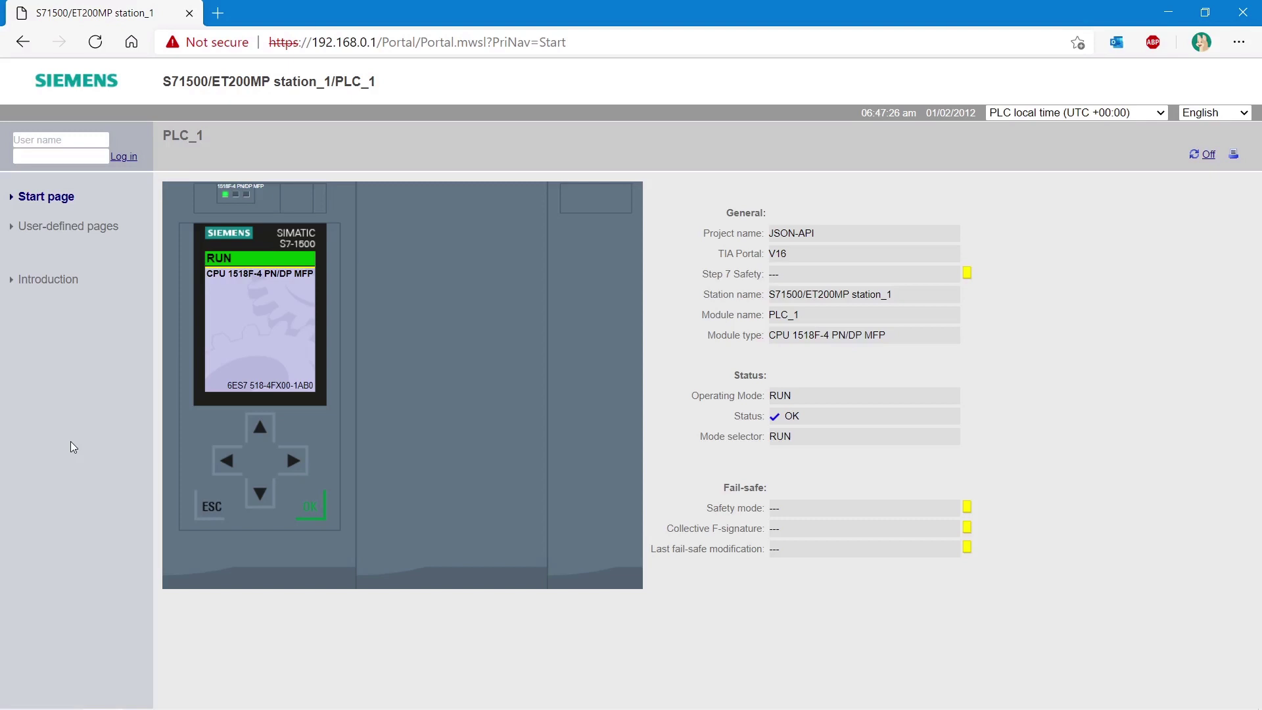
Step: Open the JSON_RPC_API_Chart homepage from the User-defined pages list
{"action": "left_click", "coordinate": [72, 226]}
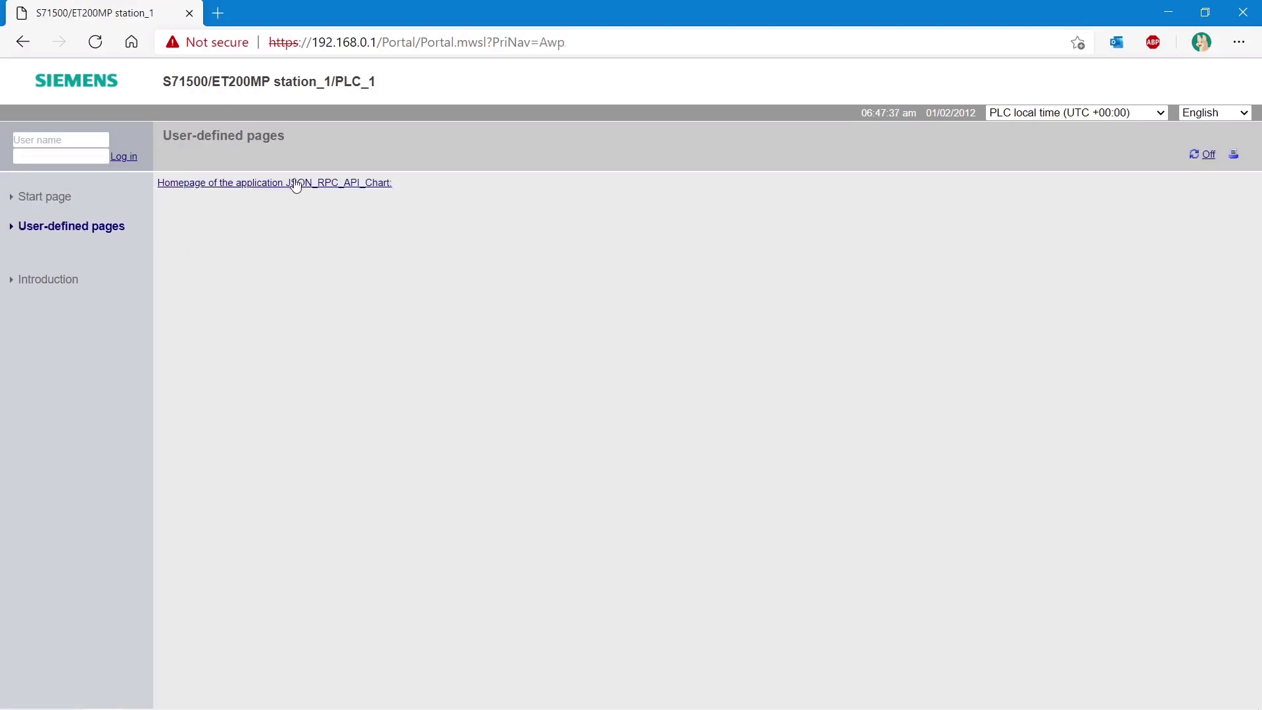
{"action": "left_click", "coordinate": [217, 180]}
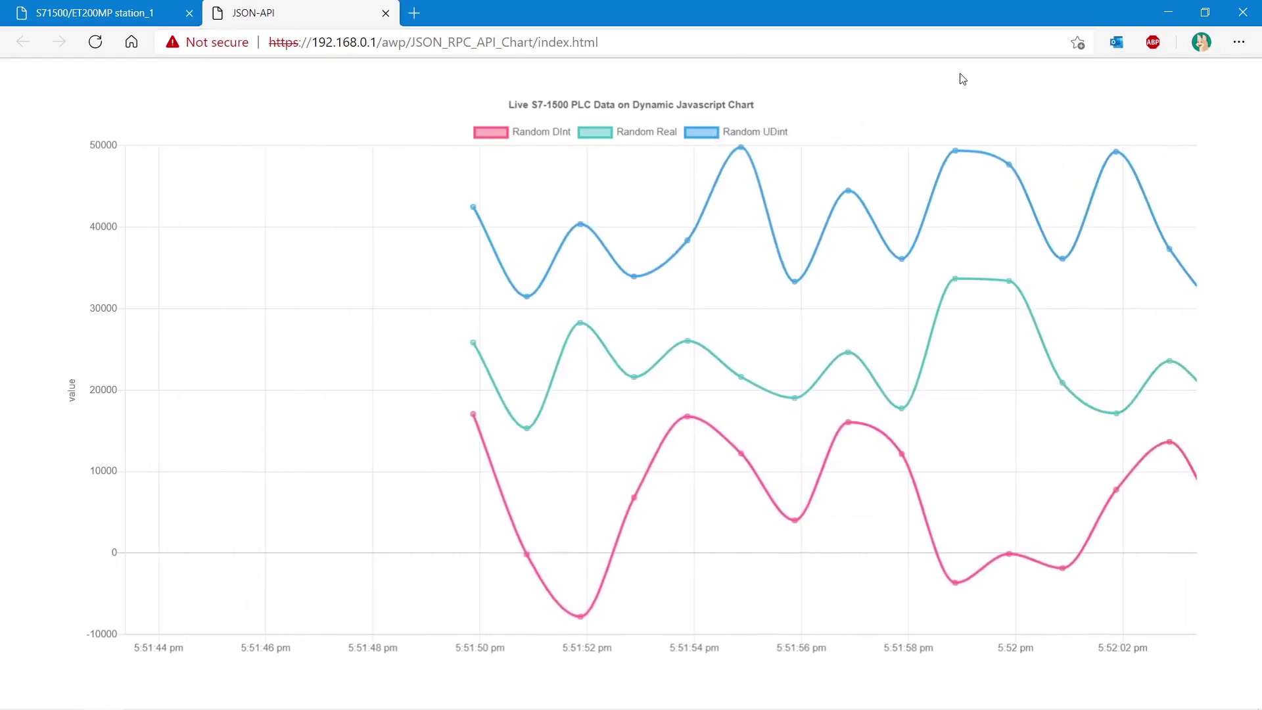
Step: Open the browser developer tools in a wider panel and show the Network request list
{"action": "left_click", "coordinate": [1239, 42]}
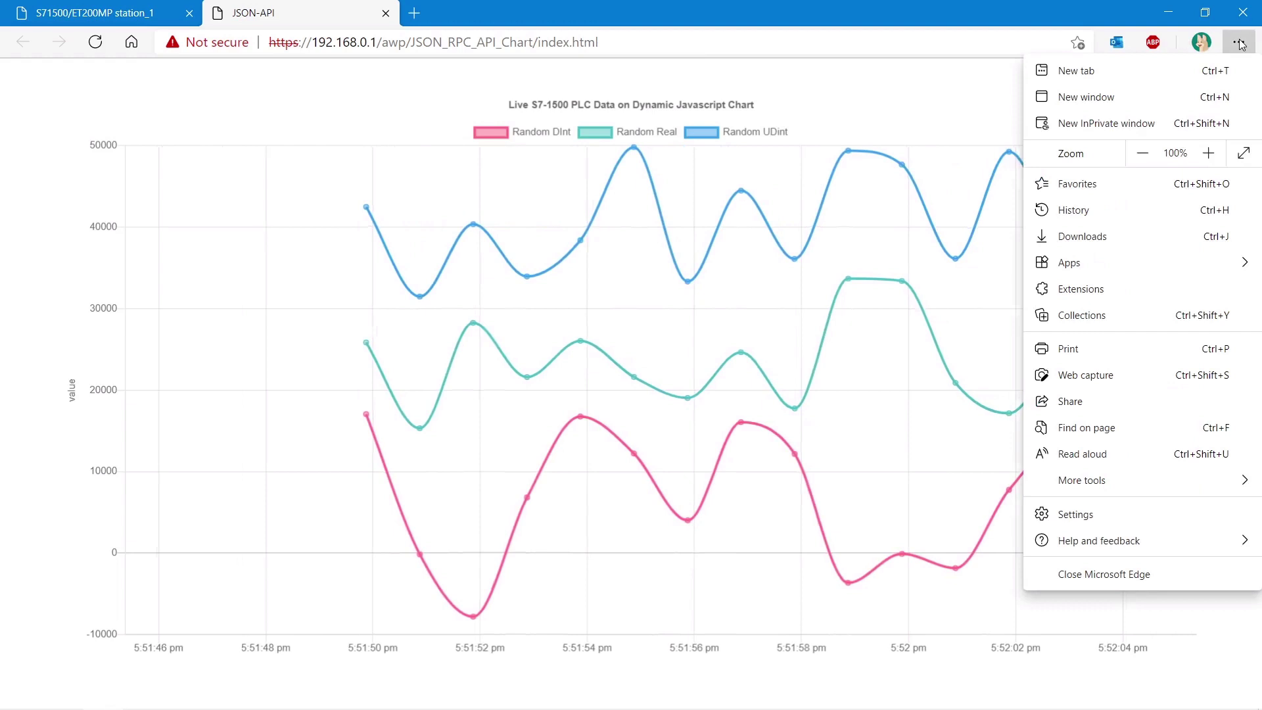
{"action": "mouse_move", "coordinate": [1119, 480]}
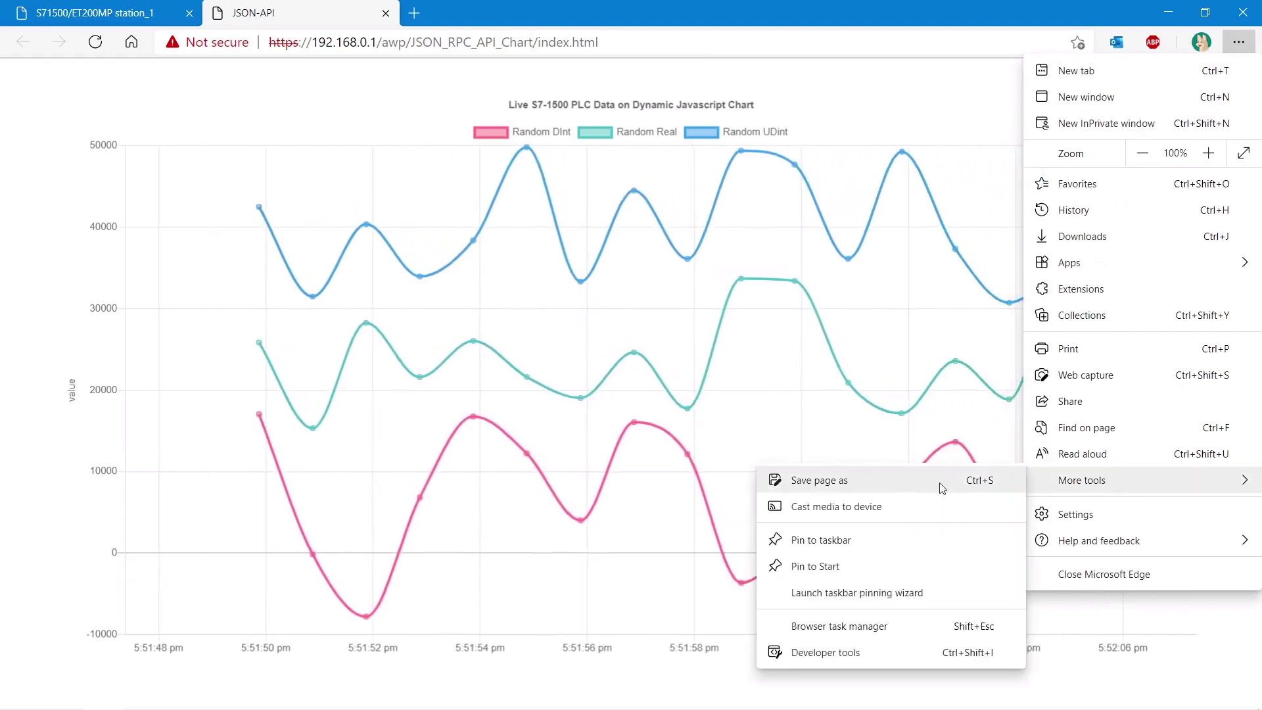
{"action": "left_click", "coordinate": [823, 652]}
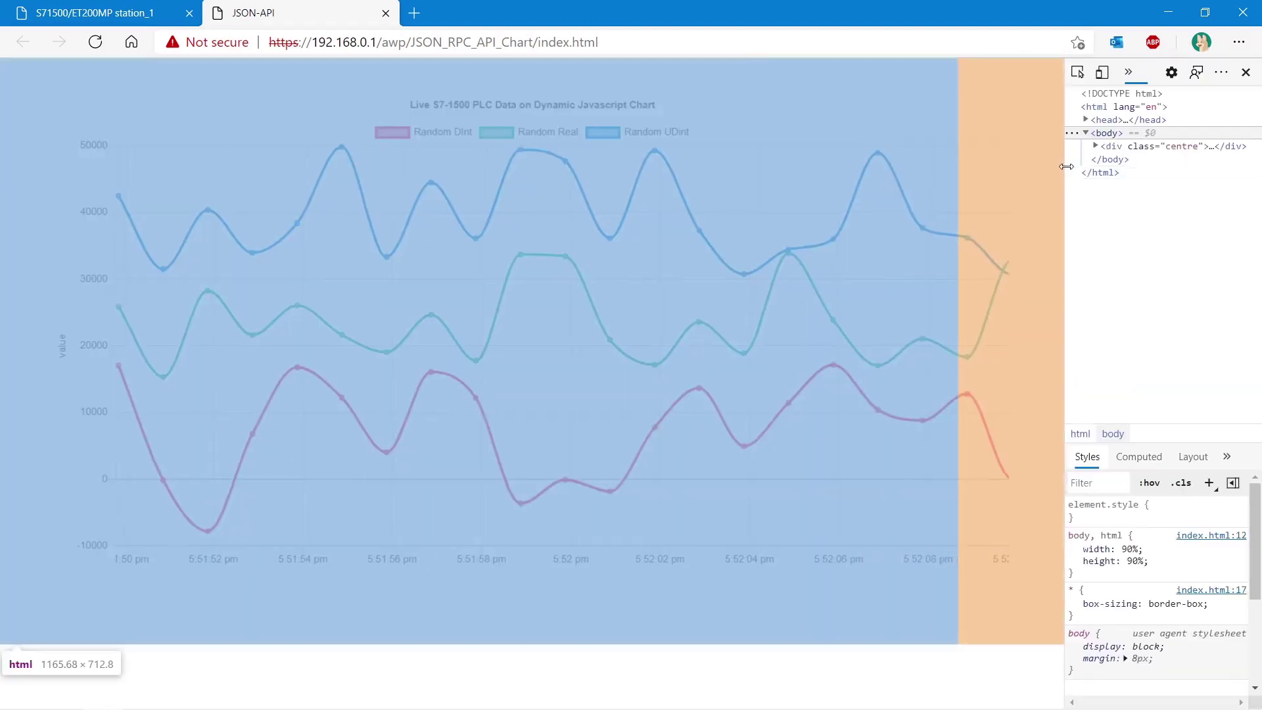
{"action": "left_click_drag", "start_coordinate": [1066, 166], "coordinate": [815, 174]}
{"action": "left_click", "coordinate": [1045, 70]}
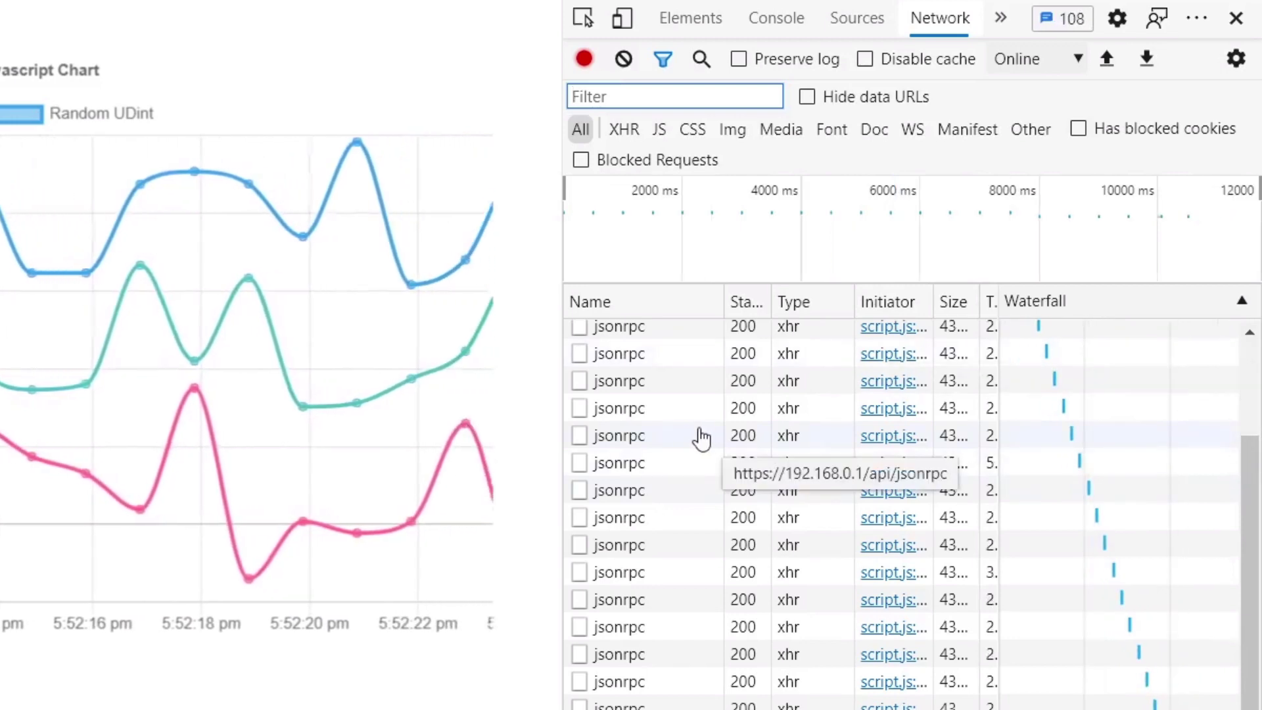
Step: Inspect one jsonrpc response's three result entries, then narrow the developer tools to reveal the chart
{"action": "left_click", "coordinate": [662, 442]}
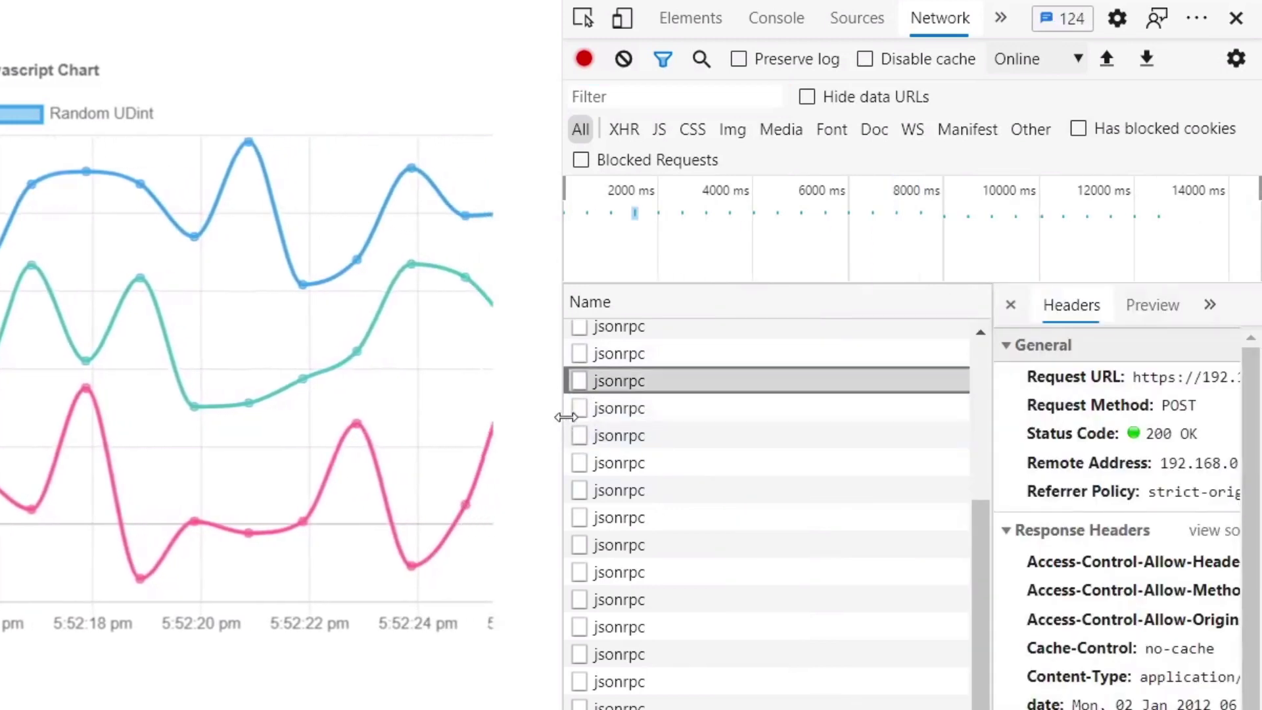
{"action": "left_click_drag", "start_coordinate": [562, 417], "coordinate": [403, 417]}
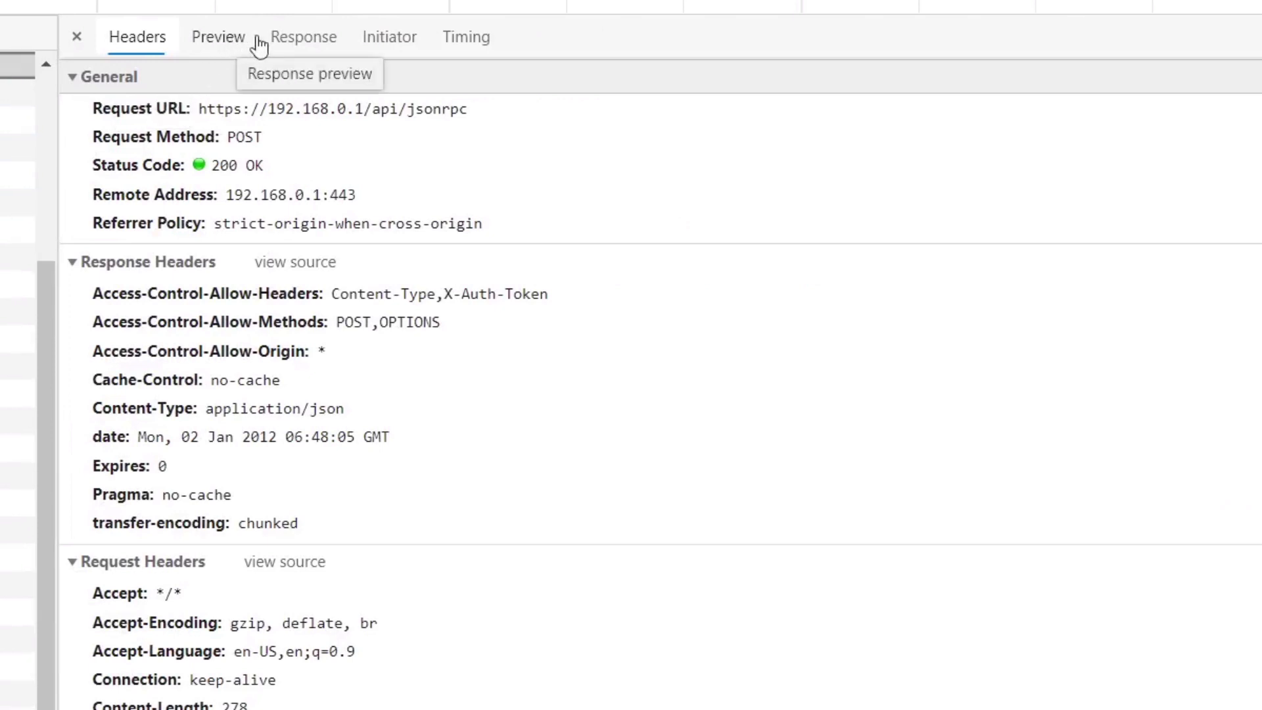
{"action": "left_click", "coordinate": [1089, 188]}
{"action": "left_click", "coordinate": [218, 36]}
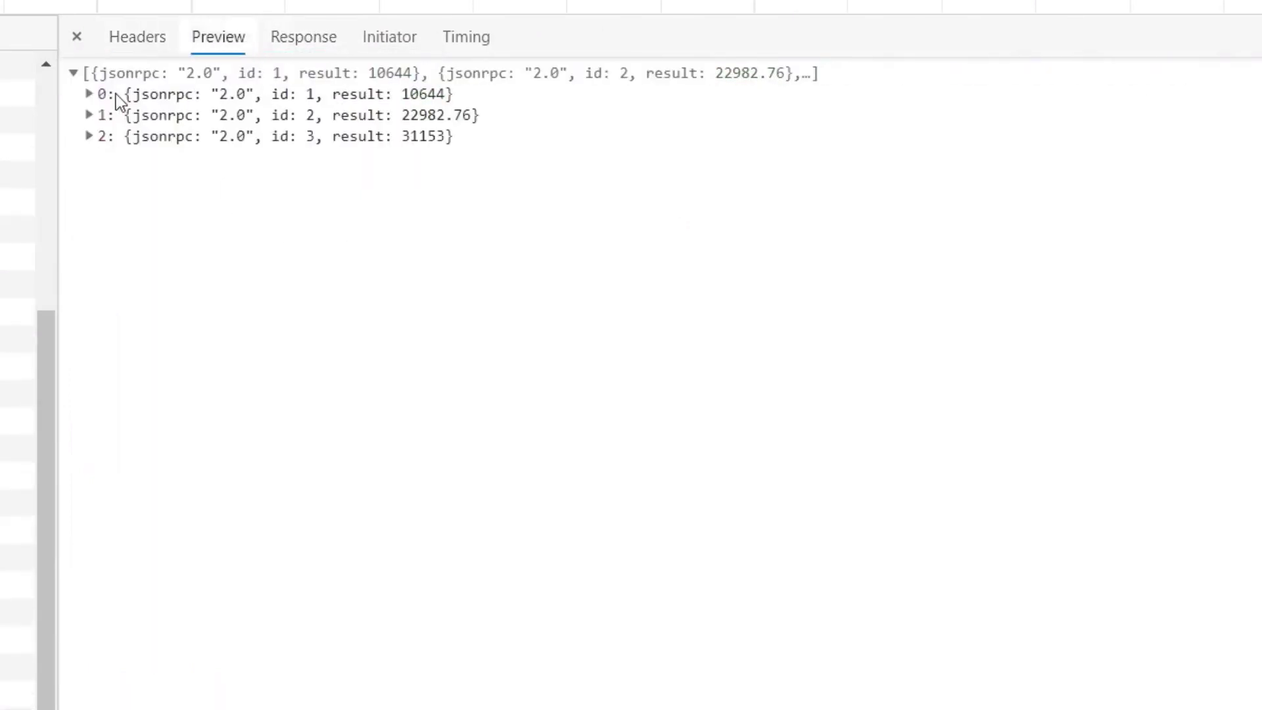
{"action": "left_click", "coordinate": [91, 94]}
{"action": "left_click", "coordinate": [89, 178]}
{"action": "left_click", "coordinate": [89, 265]}
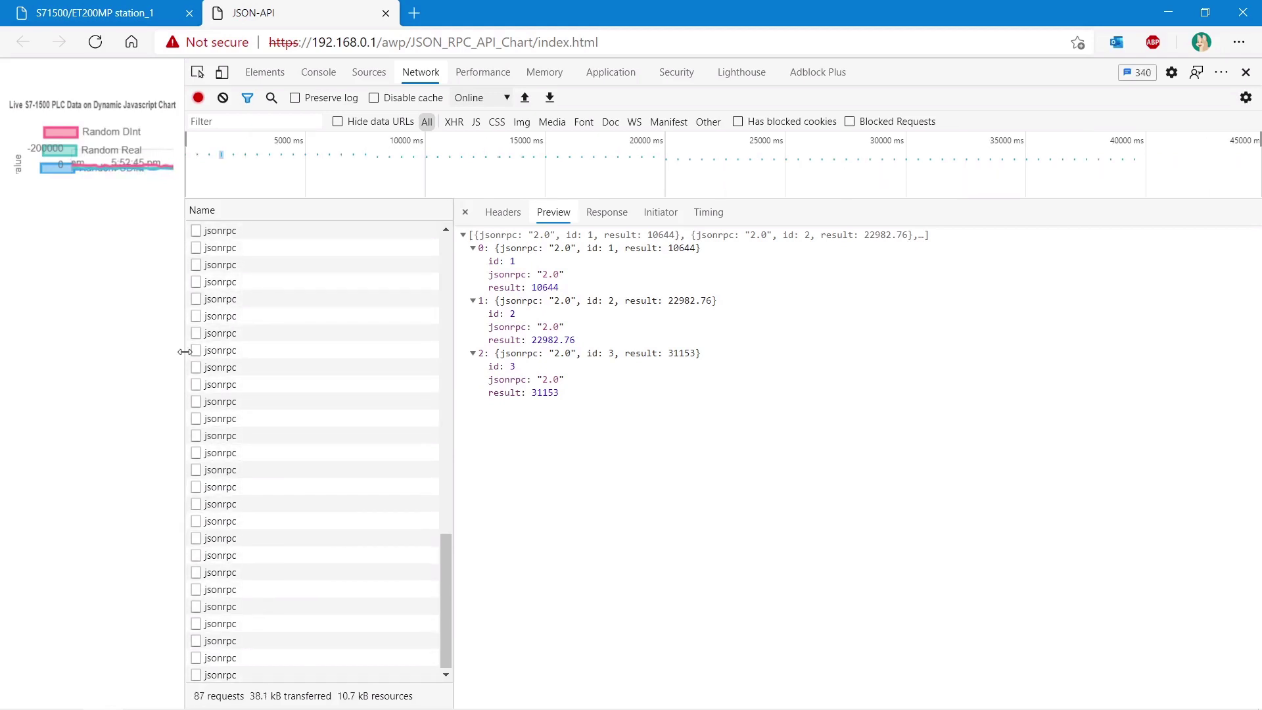
{"action": "left_click_drag", "start_coordinate": [184, 351], "coordinate": [957, 336]}
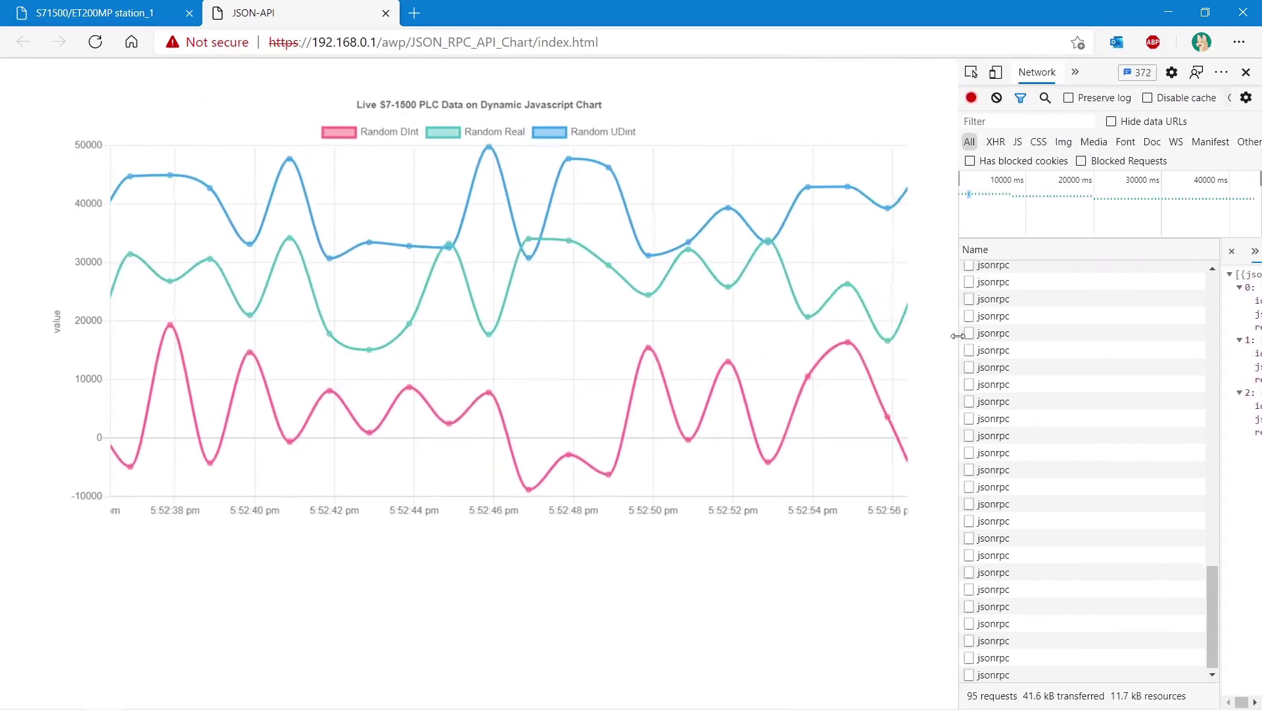